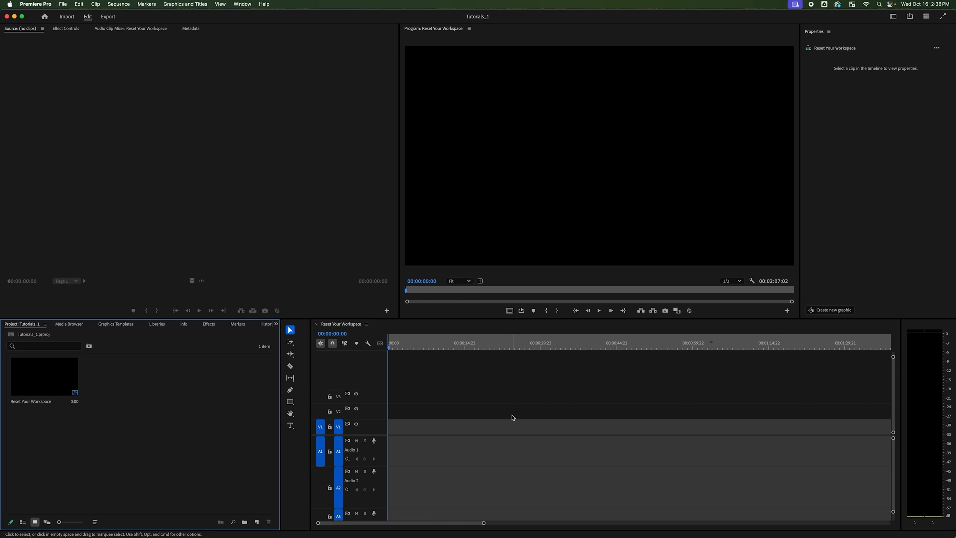
Move the playhead to 00:00:23:00 and add a new text layer to the sequence there
left_click(455, 376)
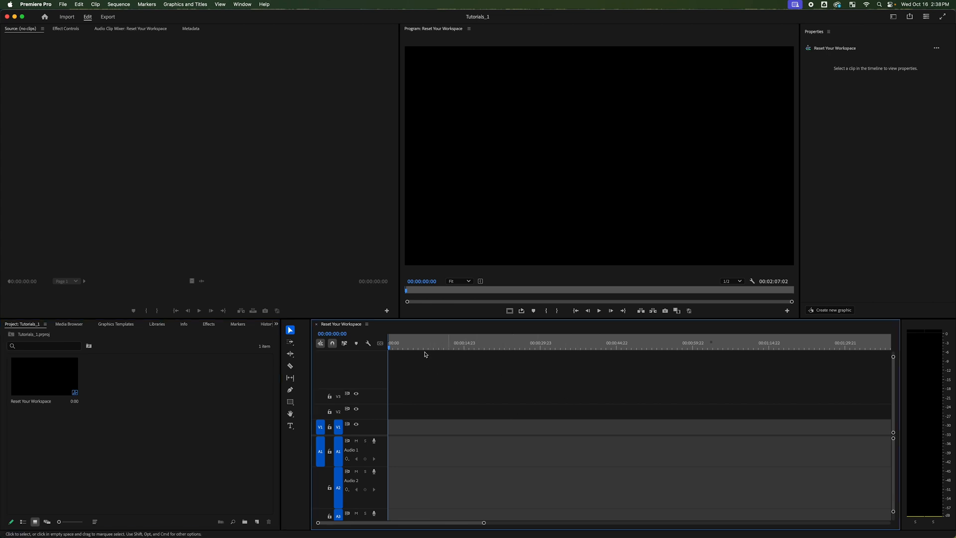
left_click(438, 345)
left_click_drag(451, 344, 504, 345)
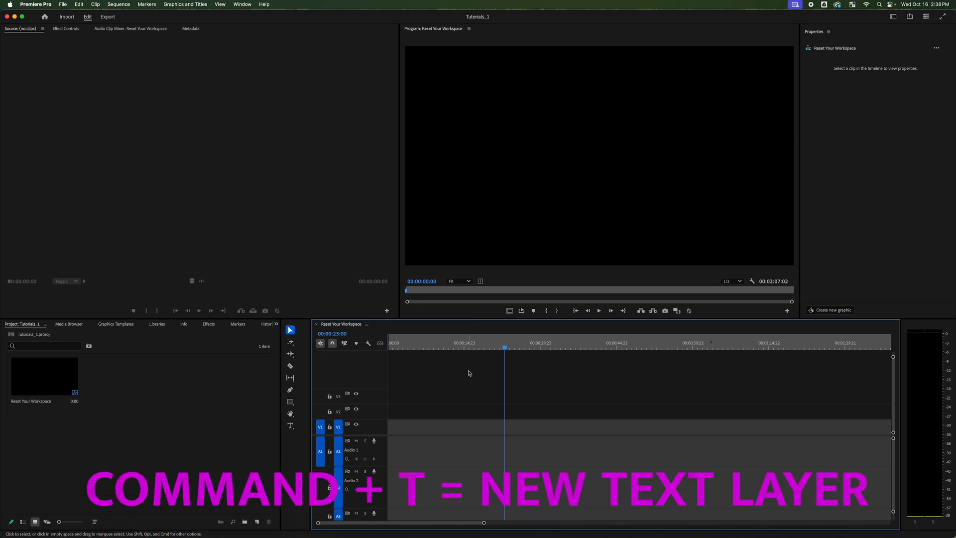
key("cmd+t")
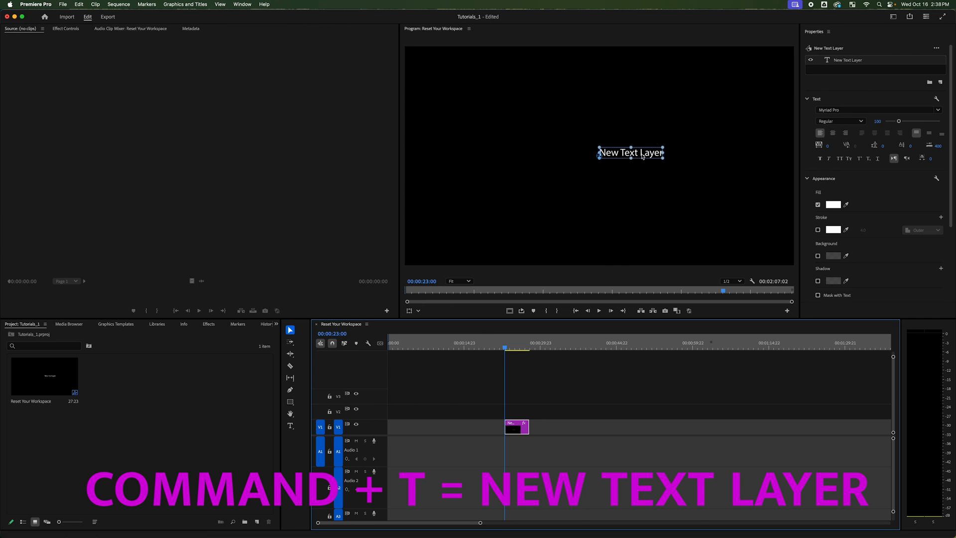
left_click(513, 429)
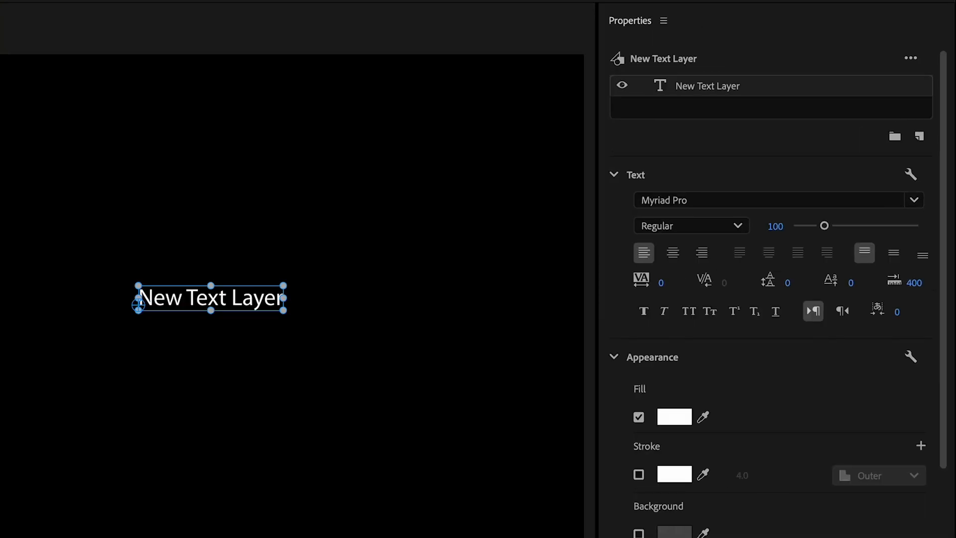
Set the text layer's font size to 165 and center-align its text
left_click(723, 98)
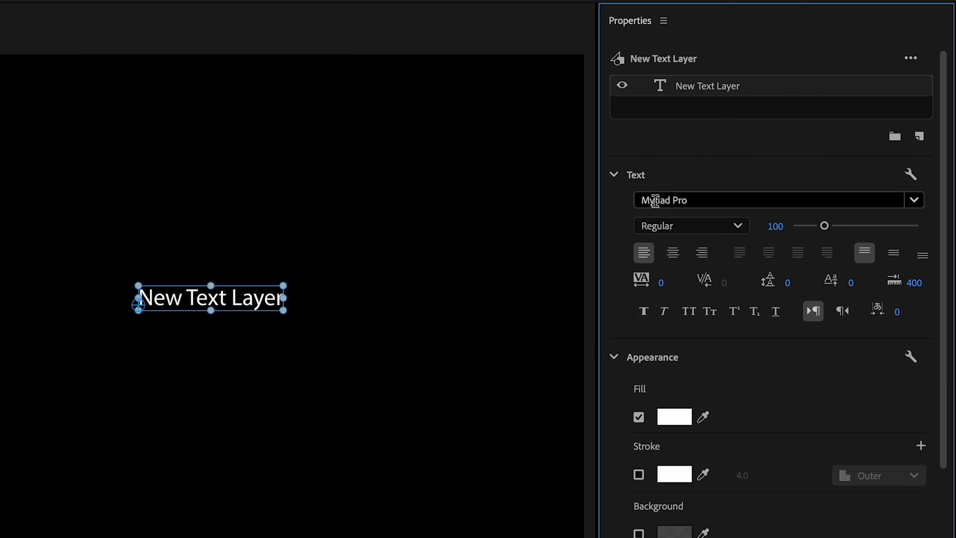
left_click_drag(825, 225, 847, 227)
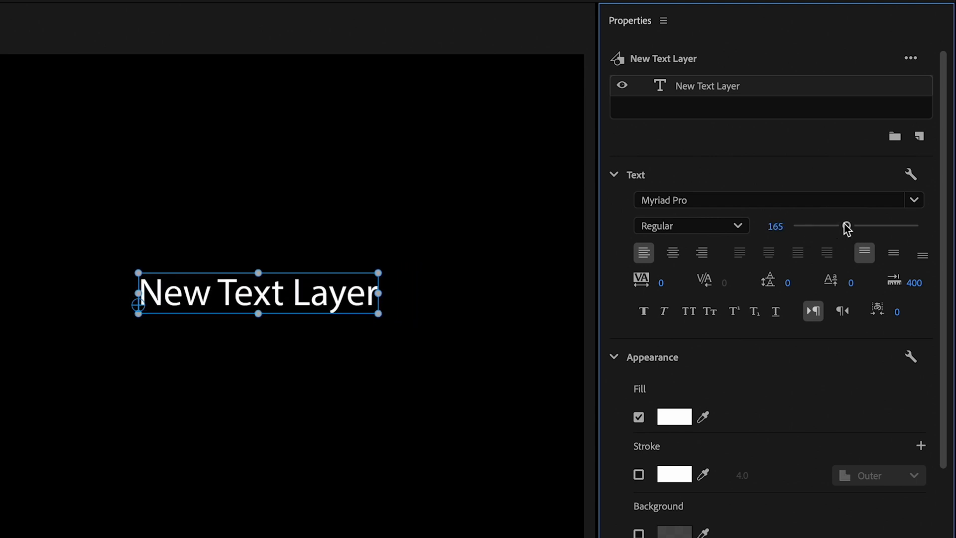
left_click(673, 254)
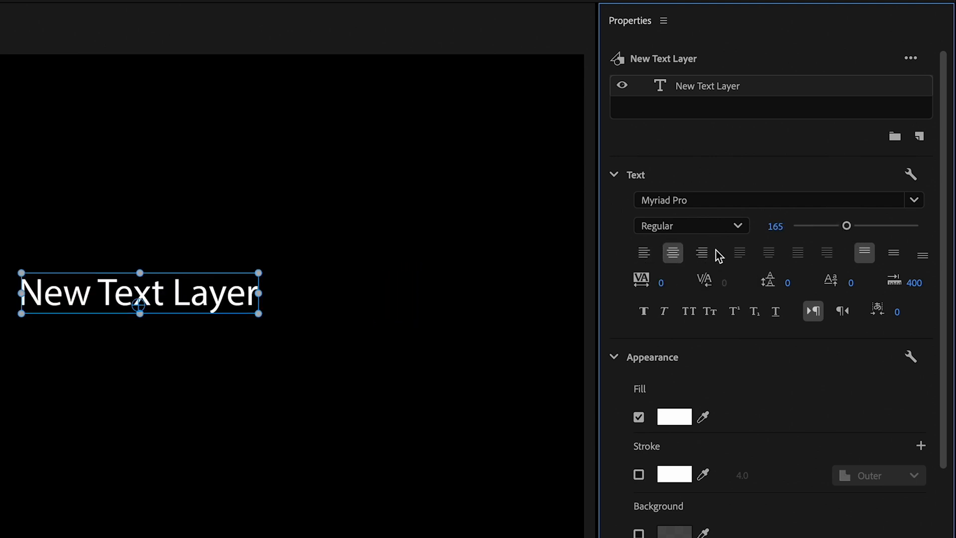
left_click(644, 254)
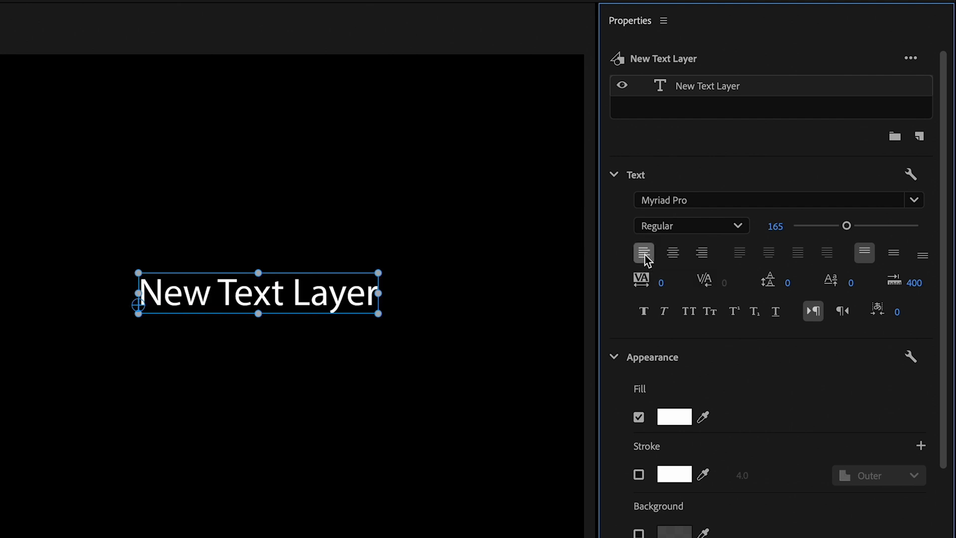
left_click(702, 254)
left_click(673, 254)
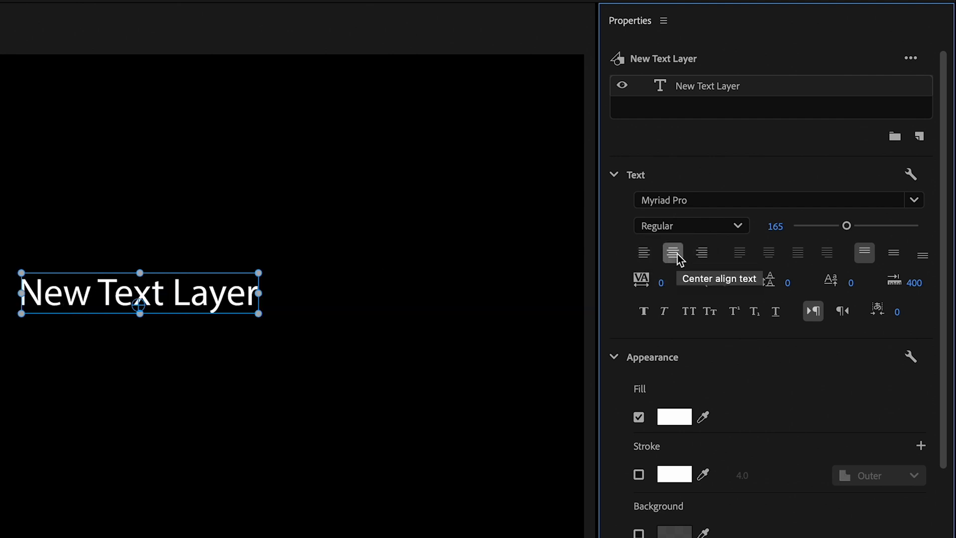
Try Small Caps on the text layer, but settle on the All Caps style
scroll(670, 255, "down", 2)
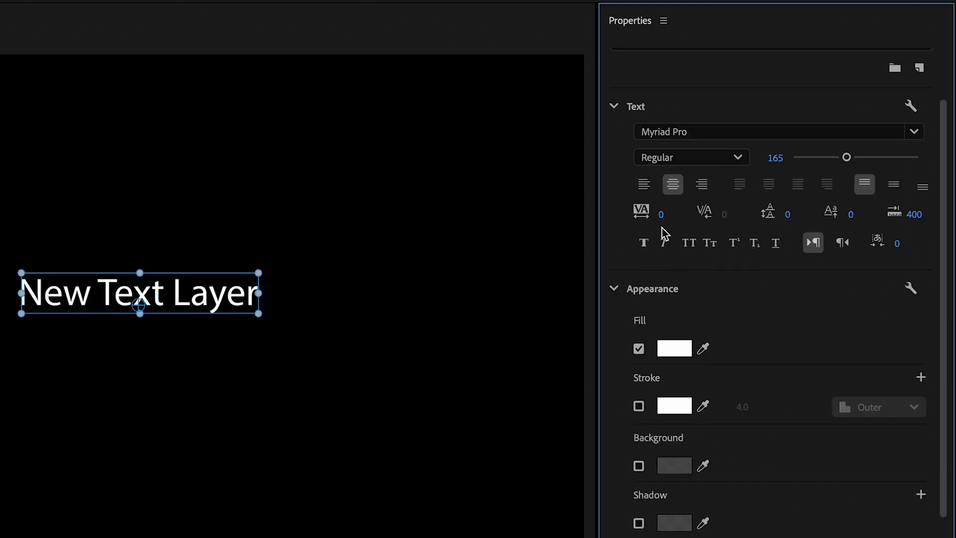
left_click(687, 247)
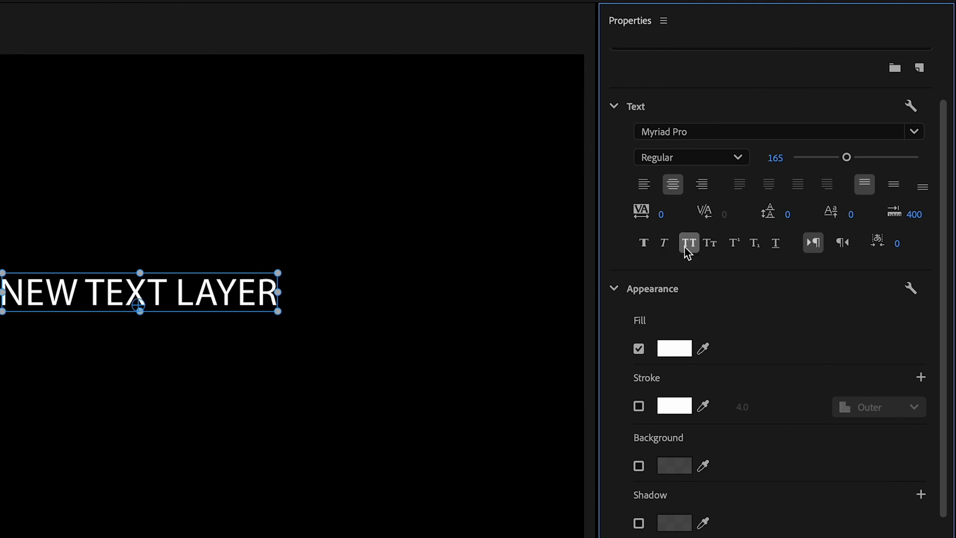
left_click(711, 245)
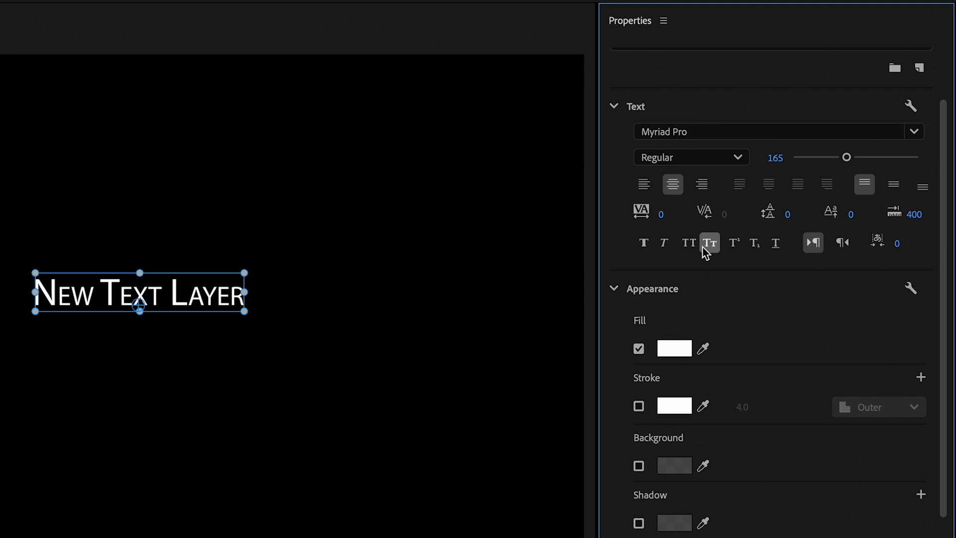
left_click(689, 244)
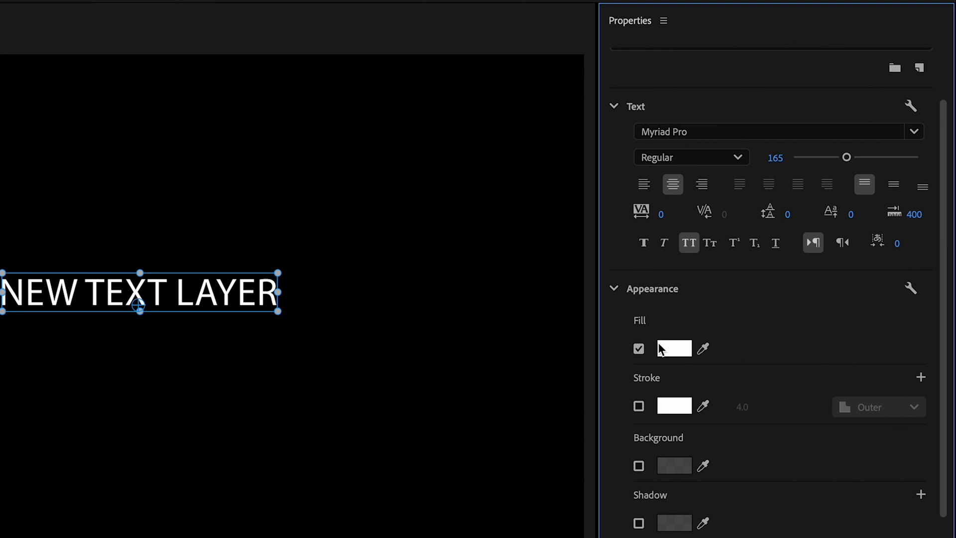
Select all of the layer's text and change its fill to magenta CA00D5
double_click(186, 284)
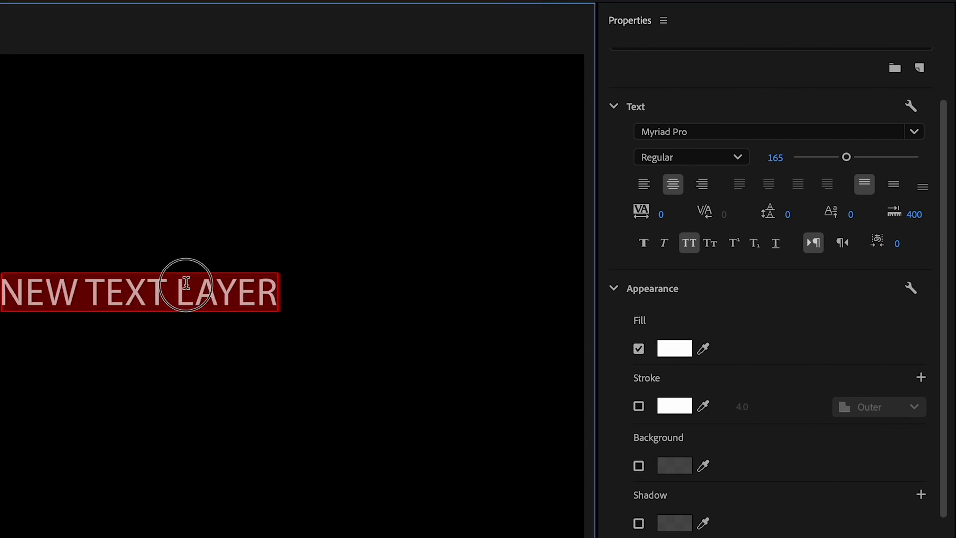
left_click(675, 348)
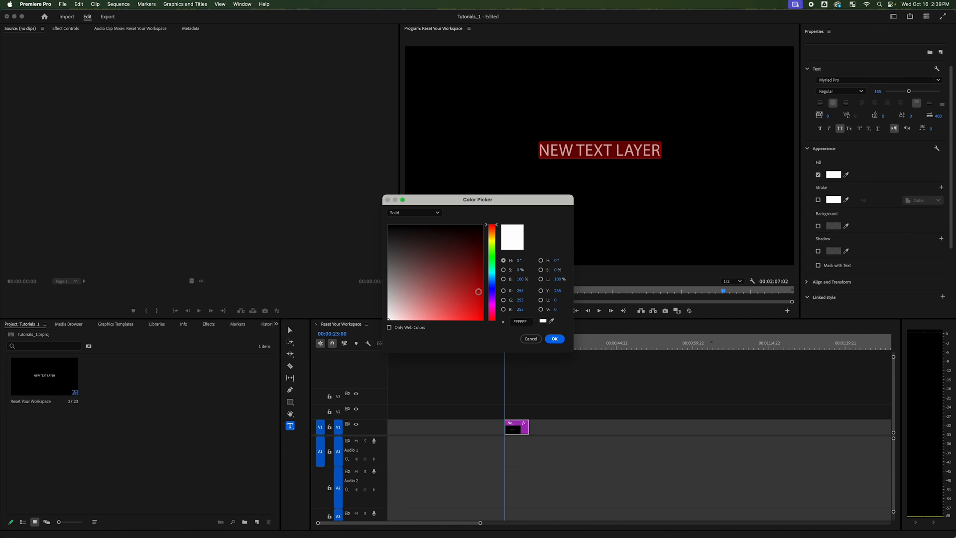
left_click(492, 304)
left_click_drag(452, 308, 491, 305)
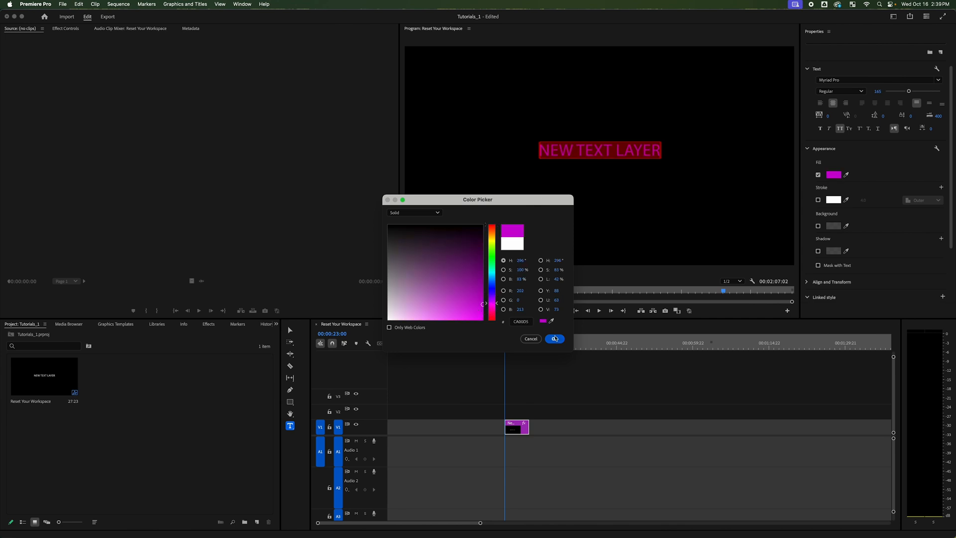
left_click(554, 339)
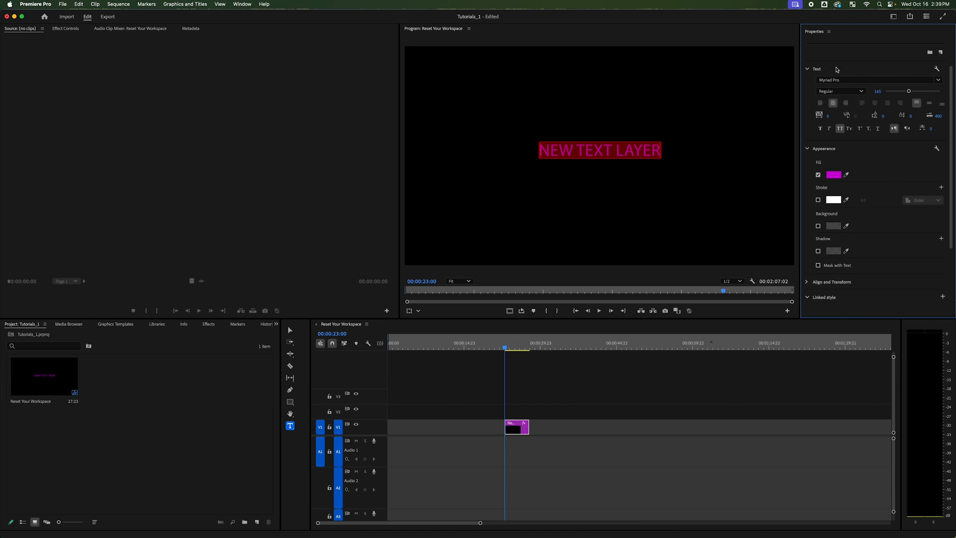
Add a second text layer reading MISTAKE below the existing text in the same graphic
left_click(677, 209)
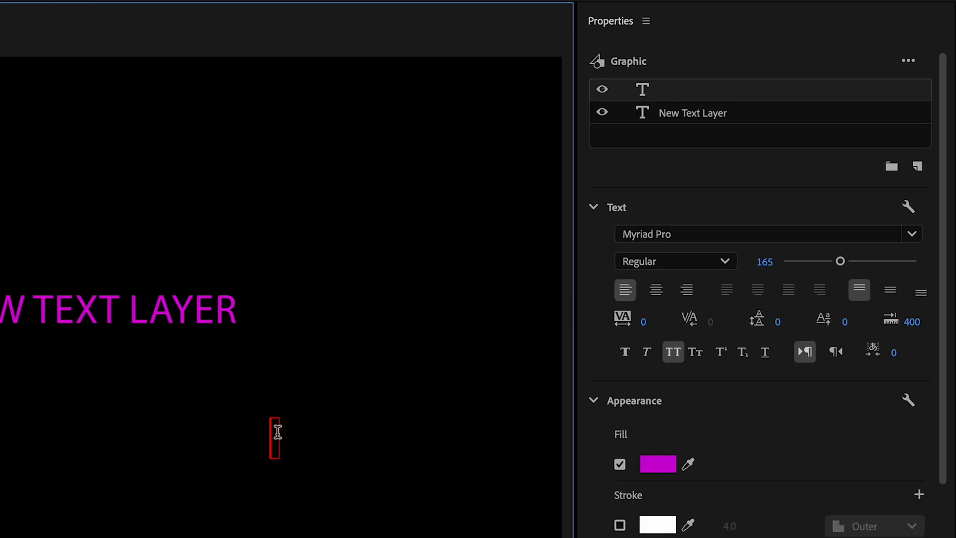
left_click(674, 92)
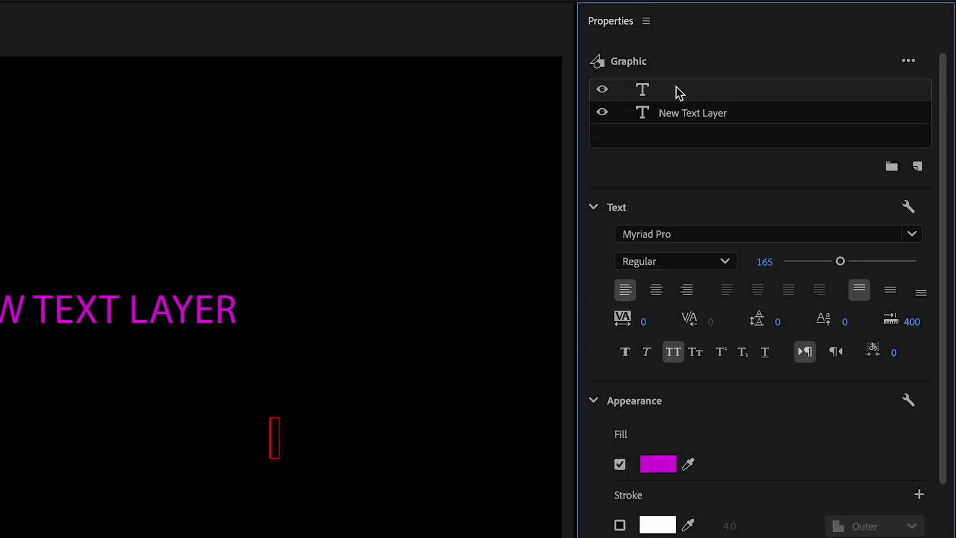
scroll(655, 117, "down", 1)
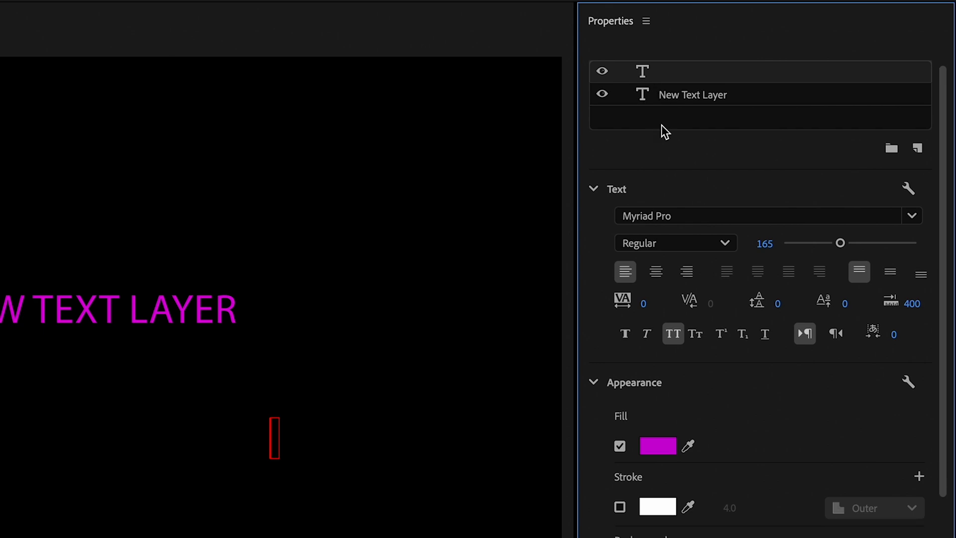
scroll(664, 132, "up", 1)
left_click(682, 117)
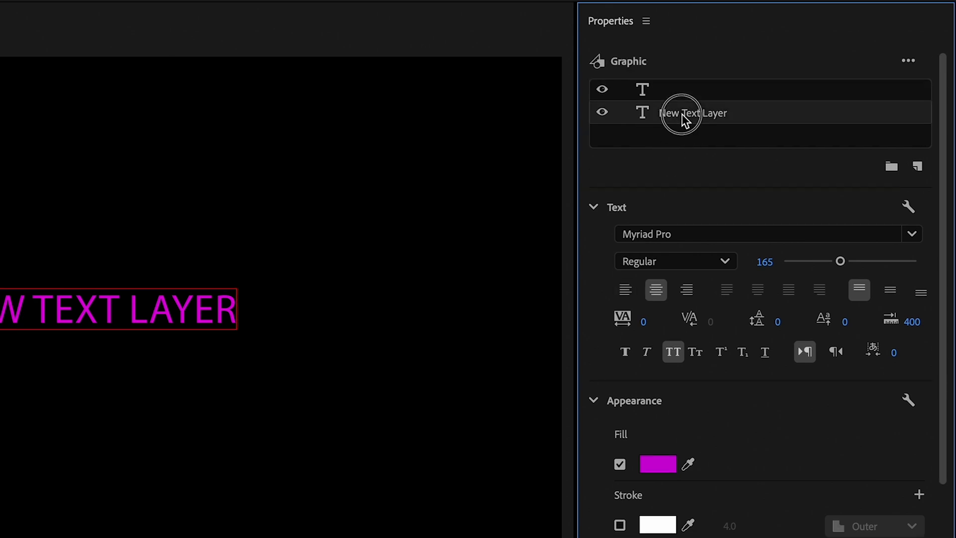
left_click(683, 101)
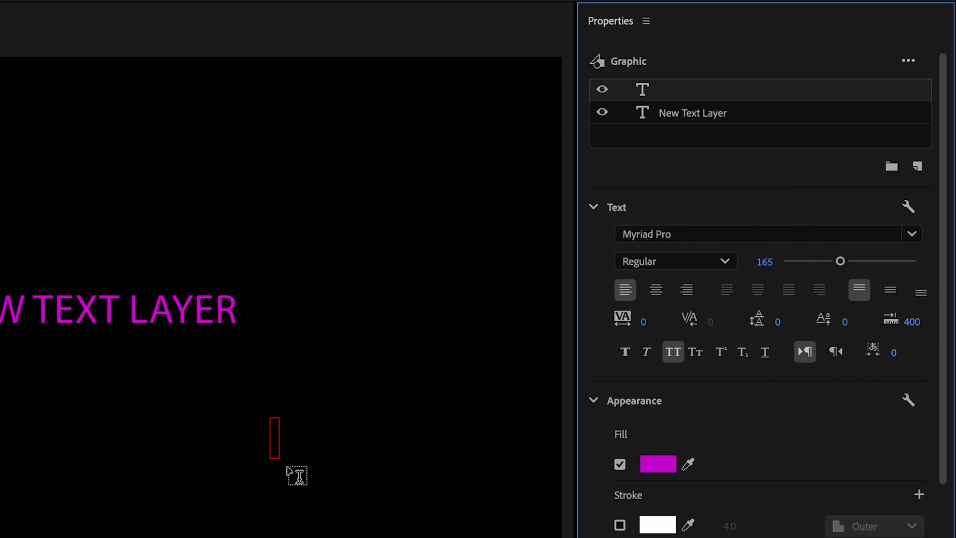
left_click(277, 432)
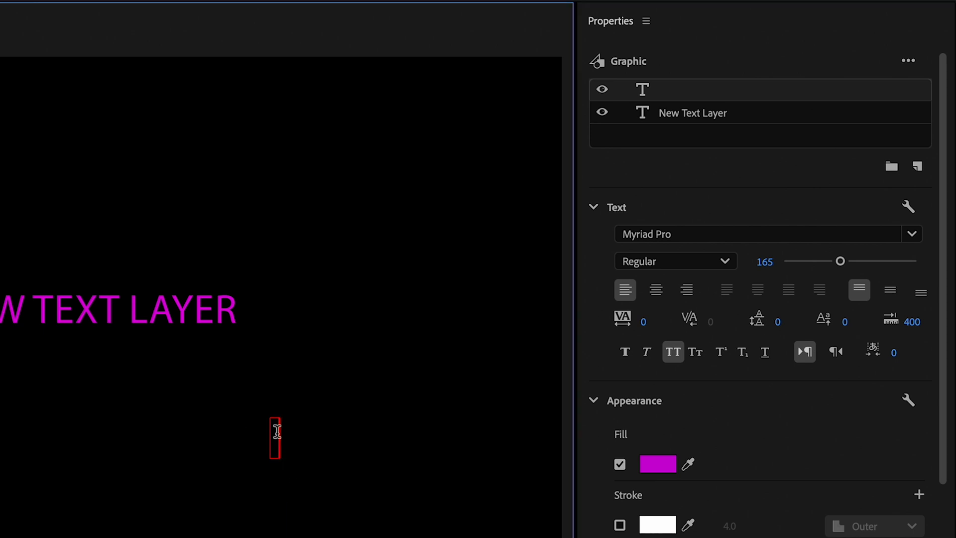
type("MISTAKE")
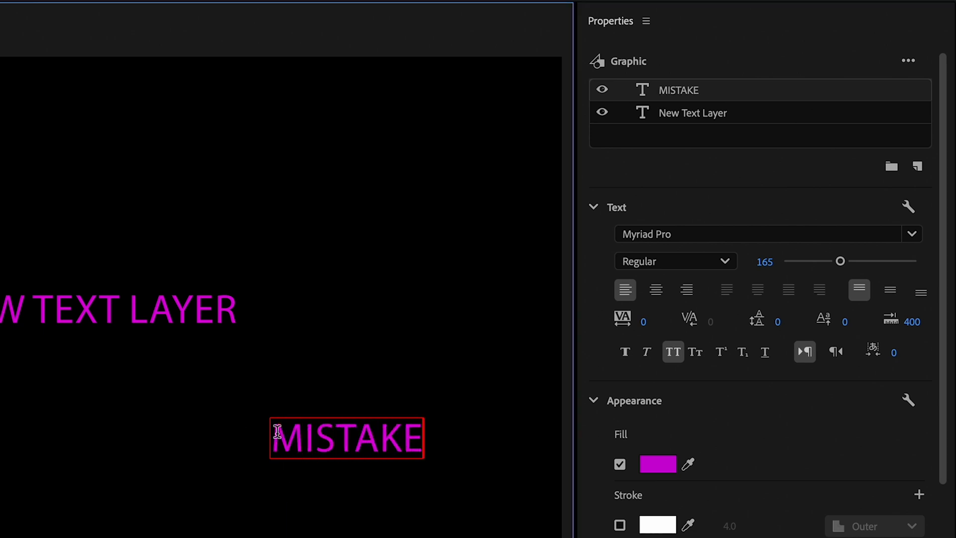
double_click(314, 420)
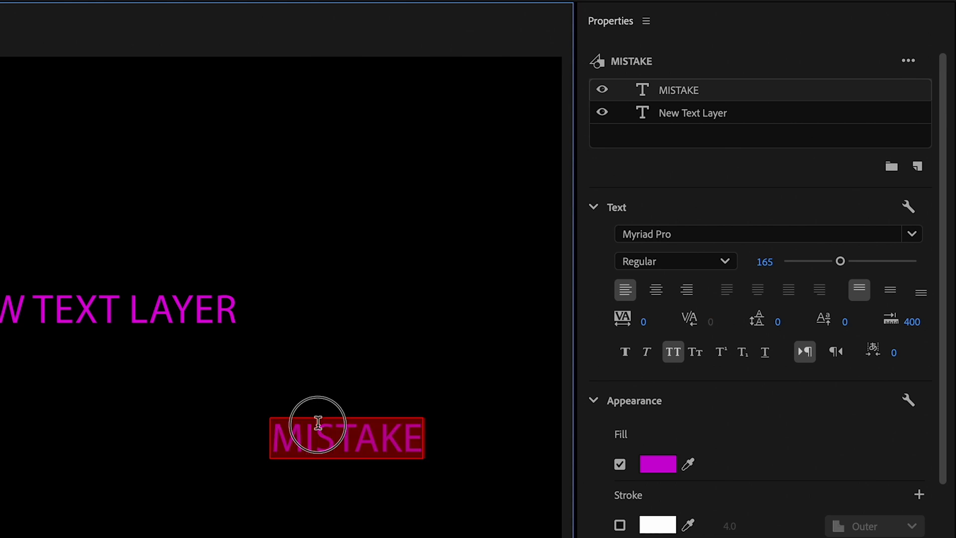
right_click(701, 90)
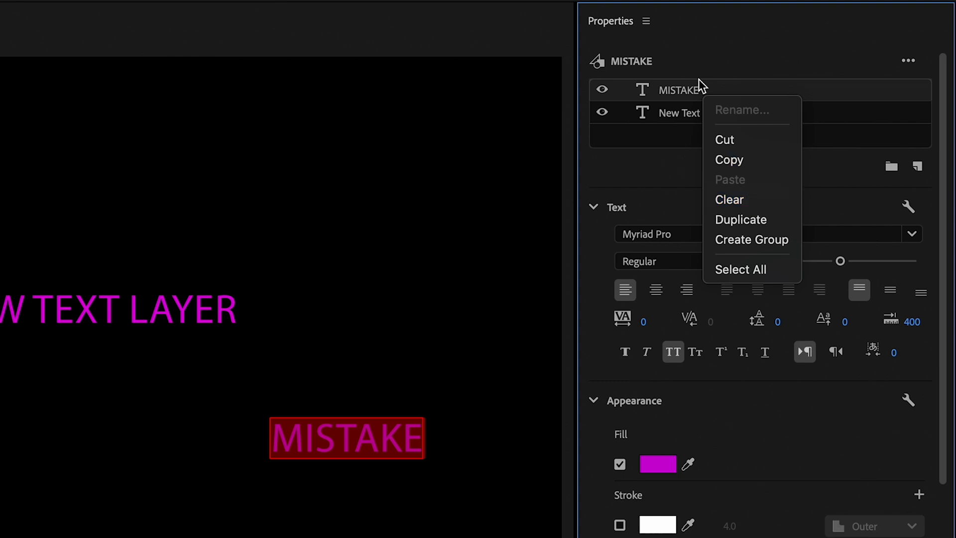
left_click(690, 91)
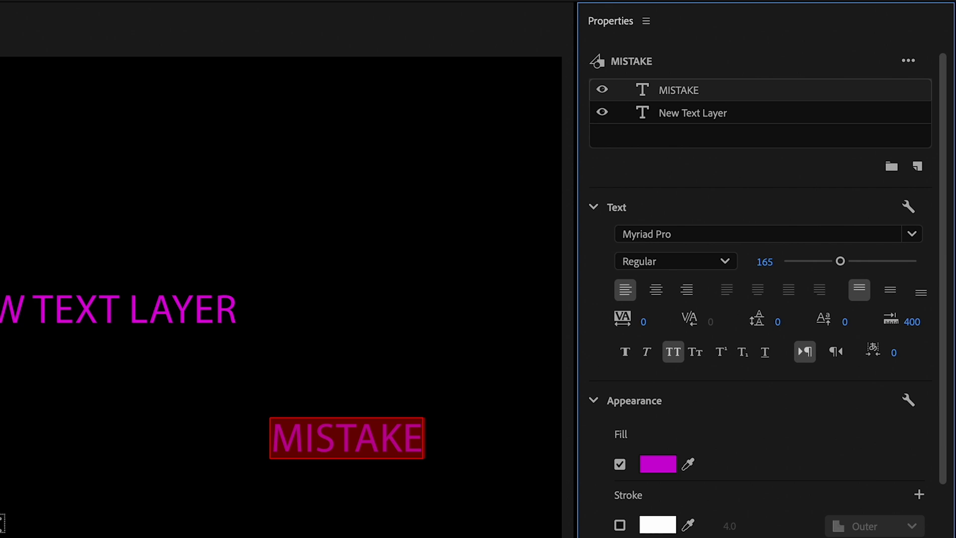
Reset the Editing workspace to its saved layout
scroll(711, 235, "up", 3)
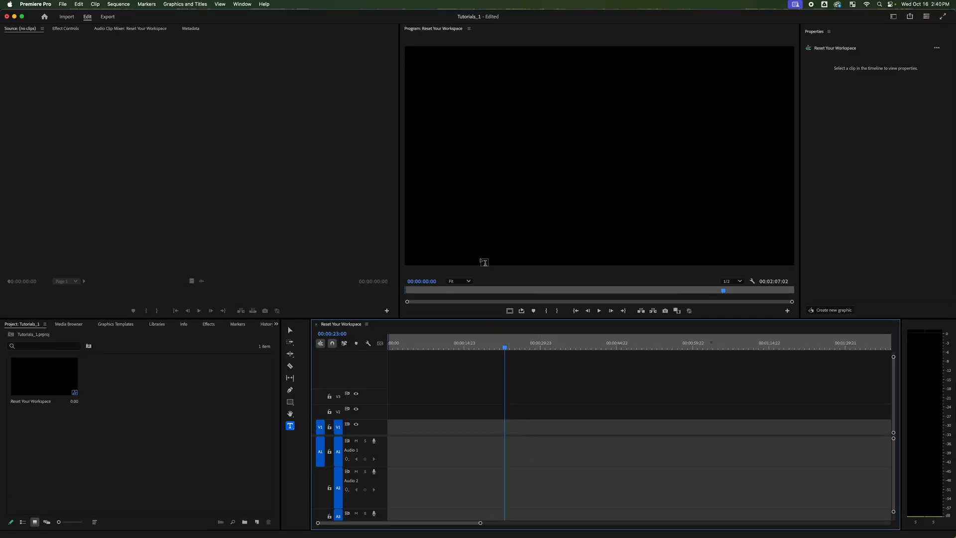
scroll(484, 263, "up", 3)
left_click(242, 4)
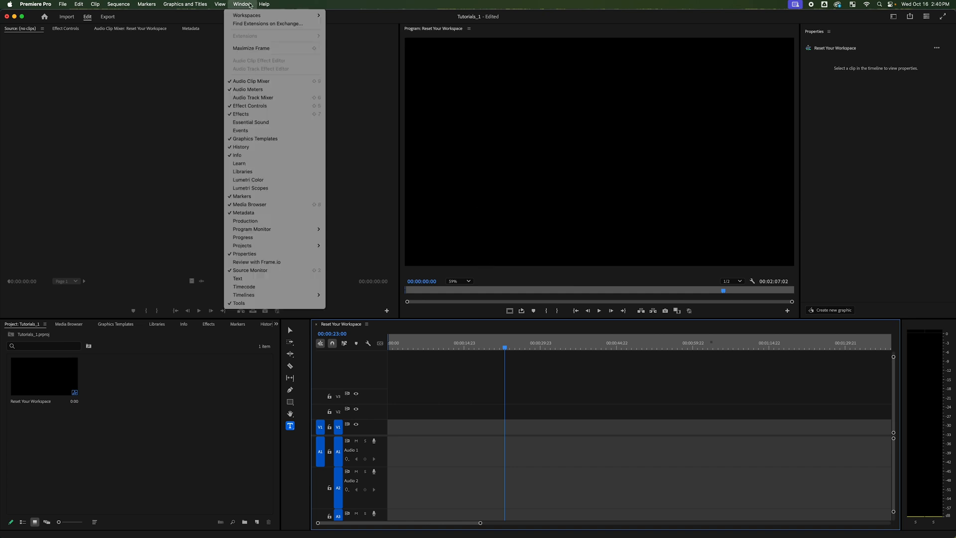
mouse_move(250, 19)
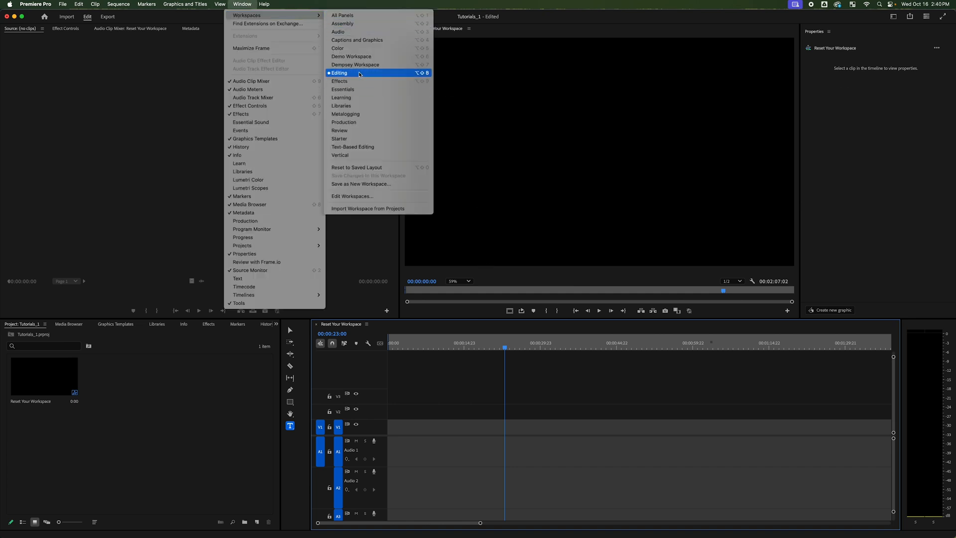
left_click(394, 169)
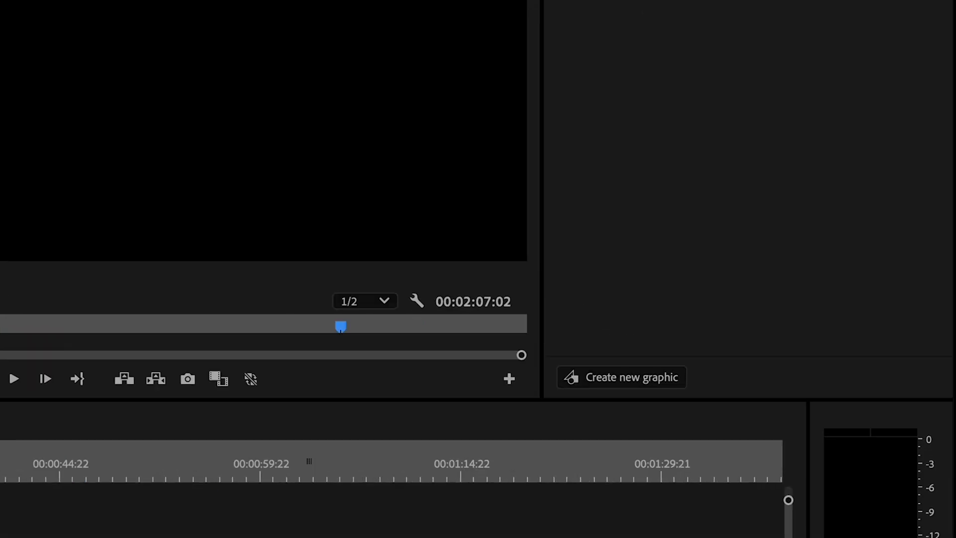
Create a new vertical text graphic at the playhead and switch focus to the timeline
left_click(623, 384)
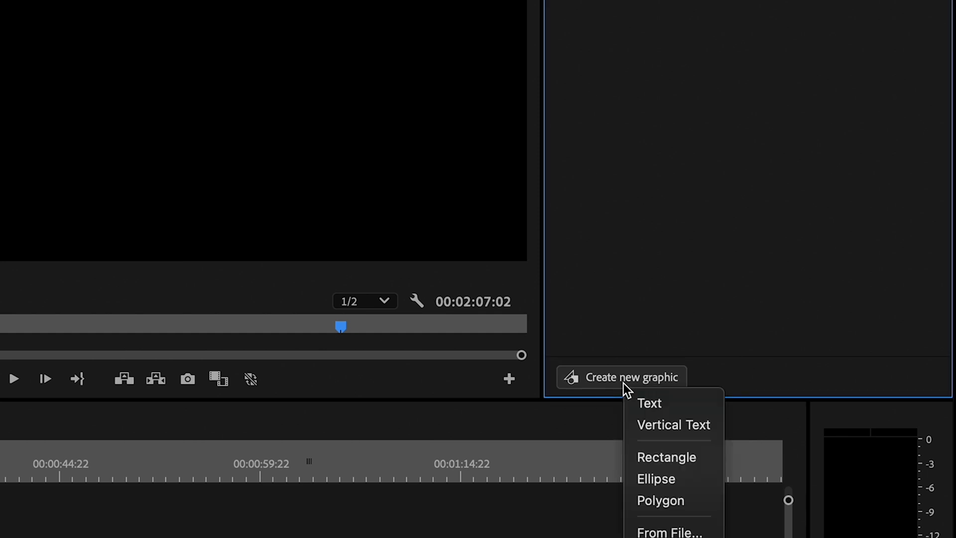
left_click(681, 425)
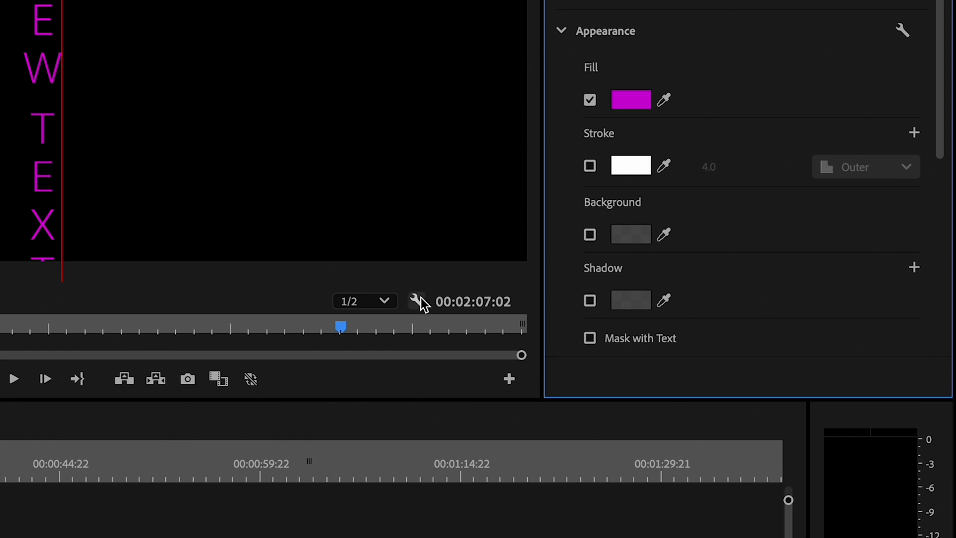
key("shift+3")
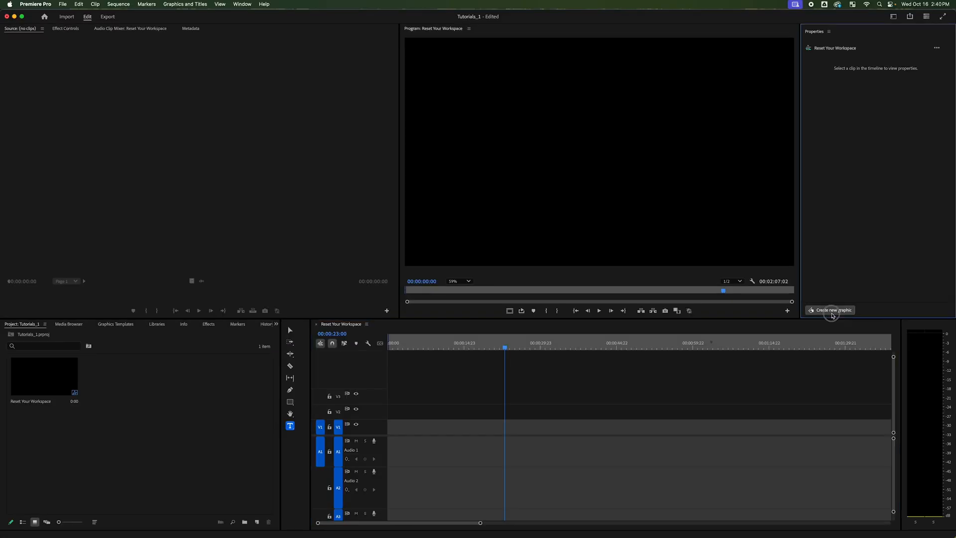
Create a new ellipse graphic at the playhead, change its fill to red, and collapse its Appearance settings
left_click(827, 310)
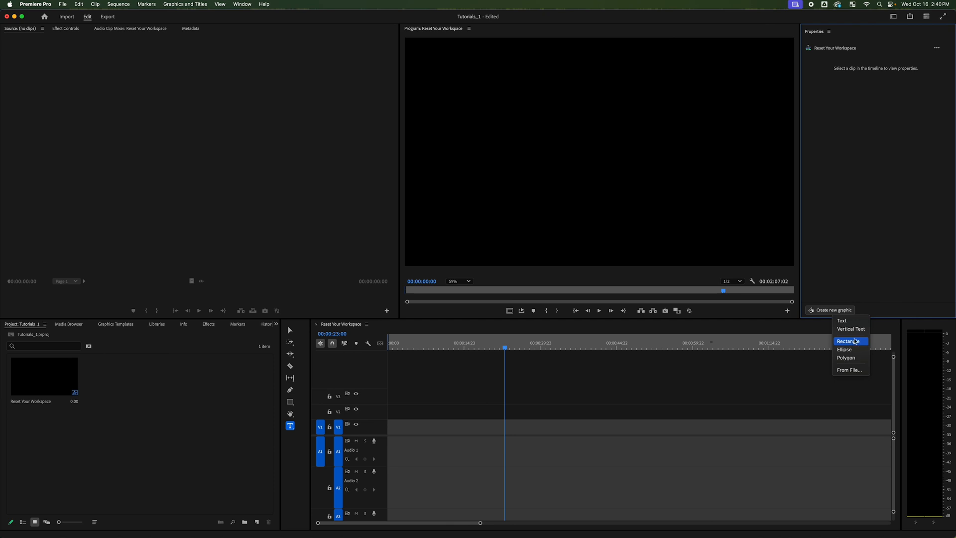
left_click(855, 349)
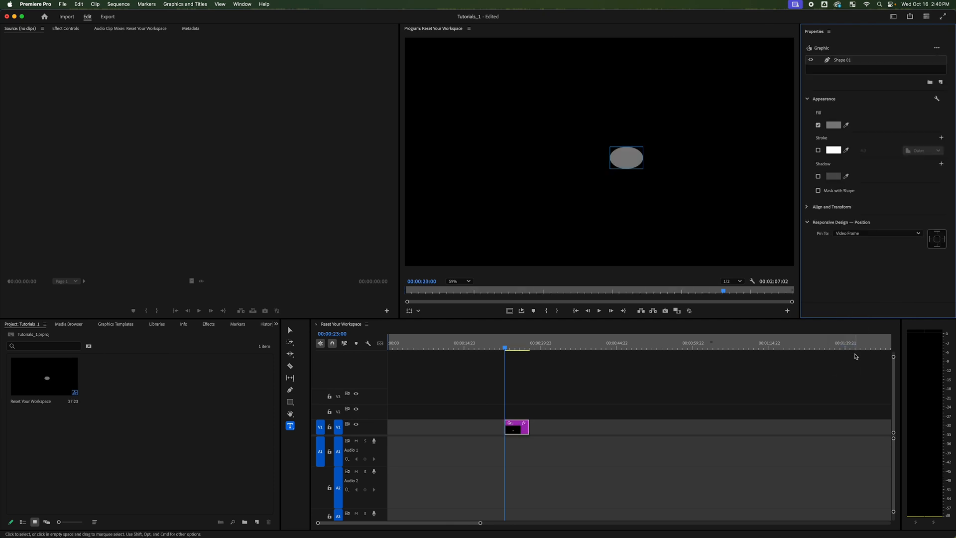
left_click(825, 123)
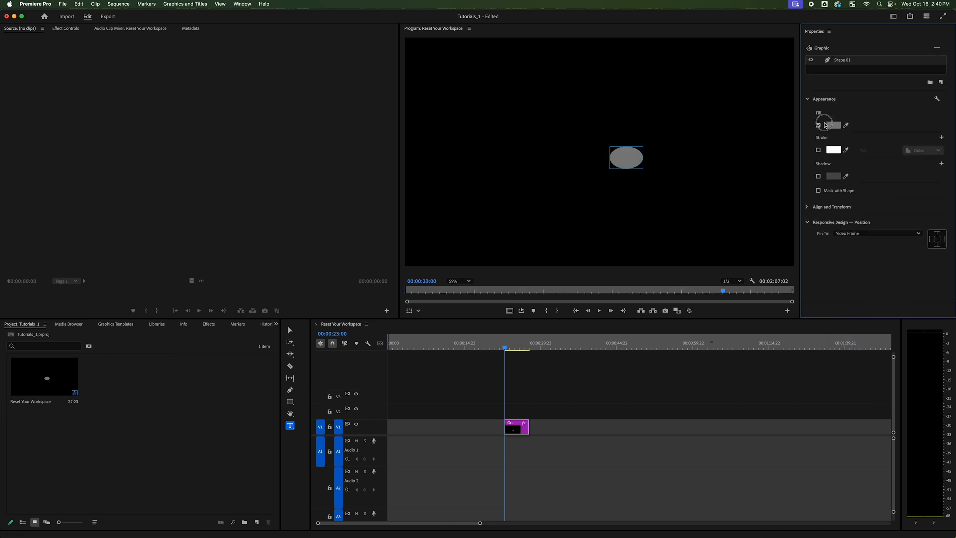
left_click_drag(483, 277, 487, 297)
left_click(555, 339)
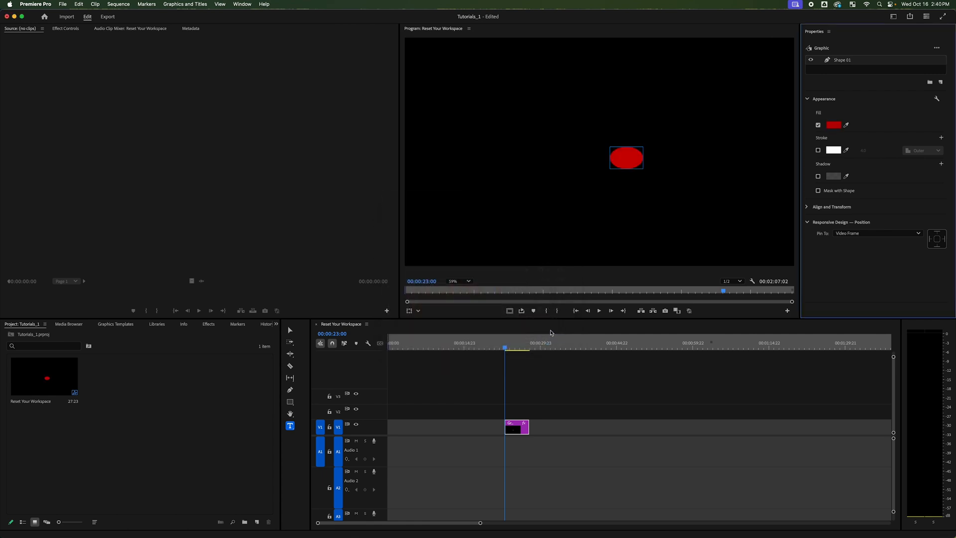
left_click(828, 102)
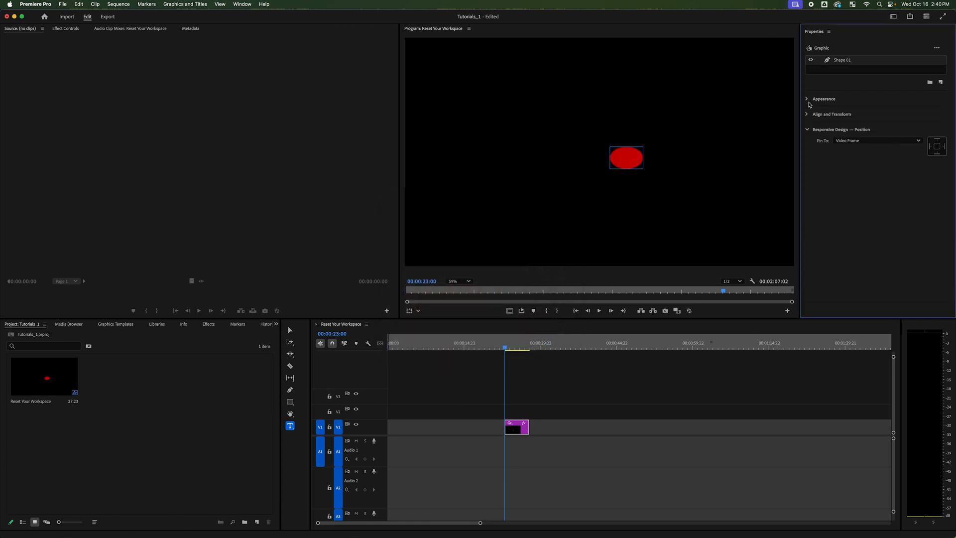
left_click(623, 159)
scroll(655, 181, "down", 1)
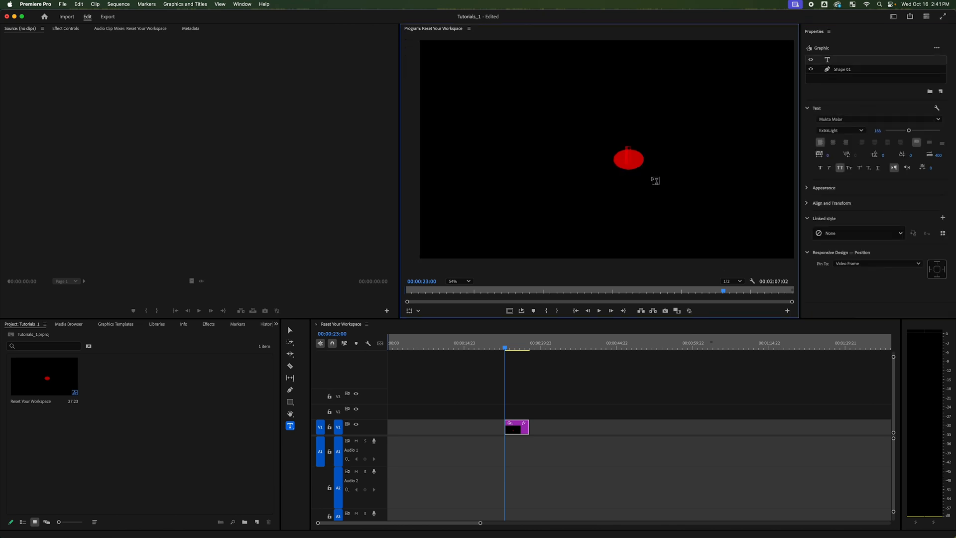
type("z")
key("BackSpace")
left_click(856, 65)
left_click(851, 61)
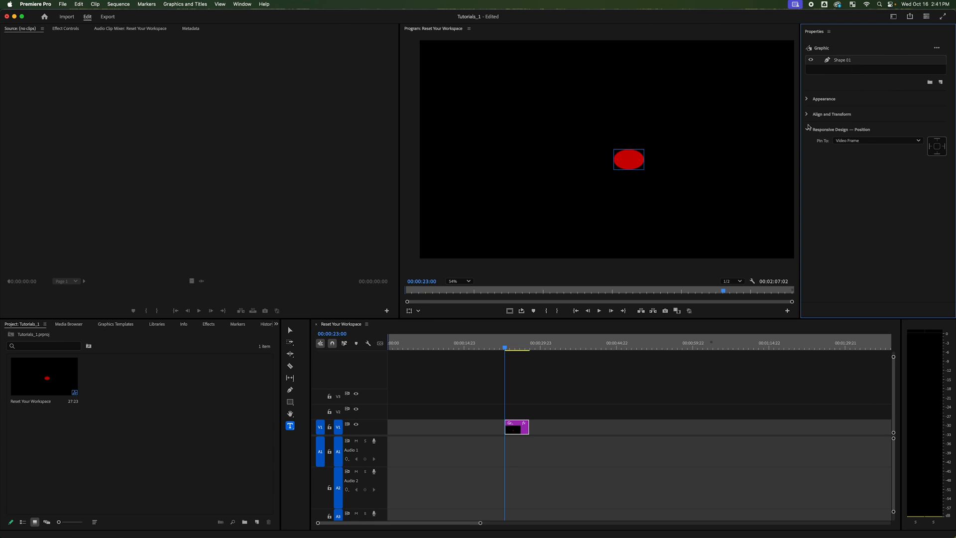
Expand the ellipse's Align and Transform properties and select the clip's Vector Motion effect in Effect Controls
left_click(808, 116)
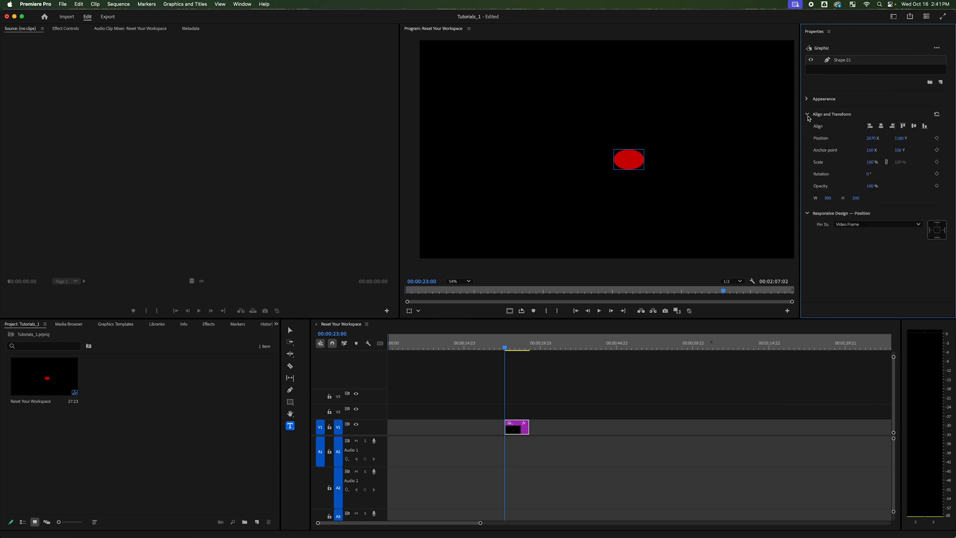
left_click(808, 100)
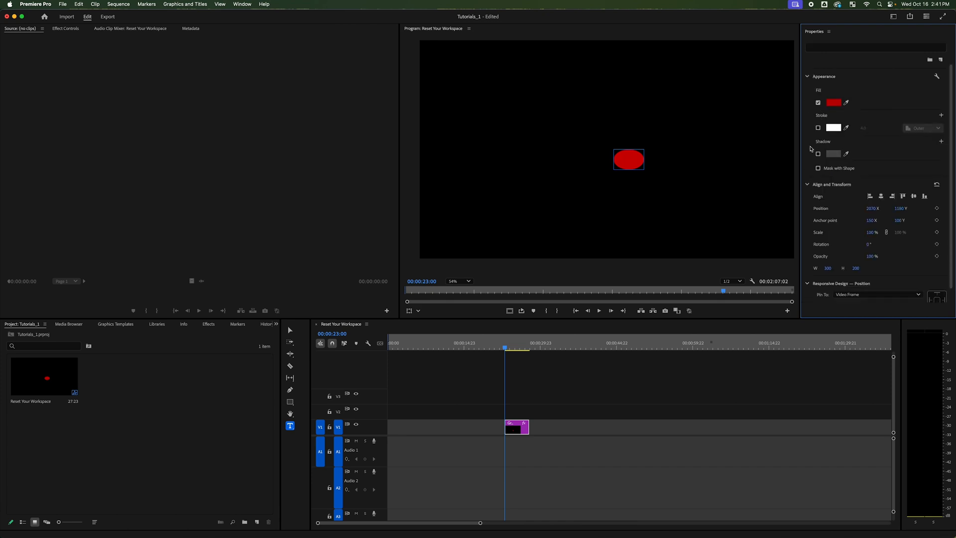
scroll(812, 151, "up", 1)
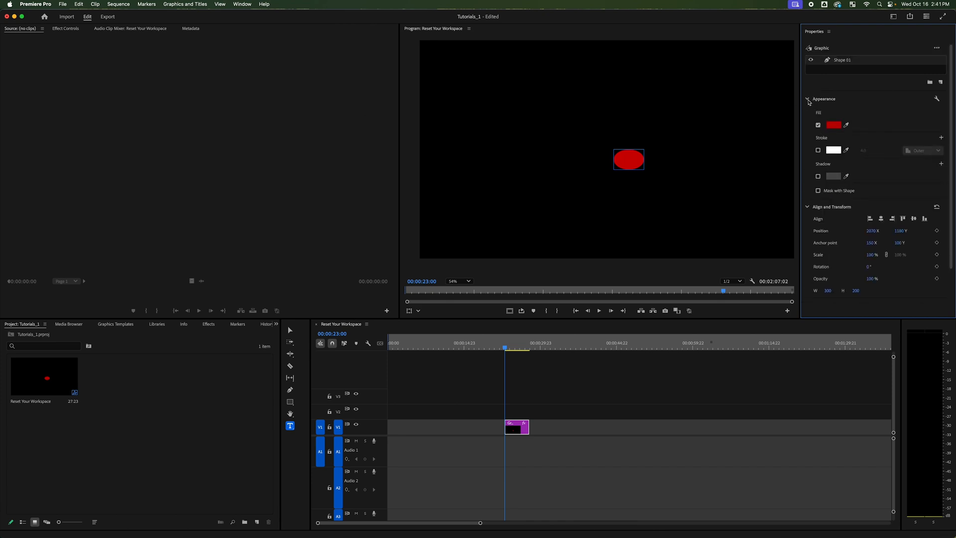
left_click(808, 99)
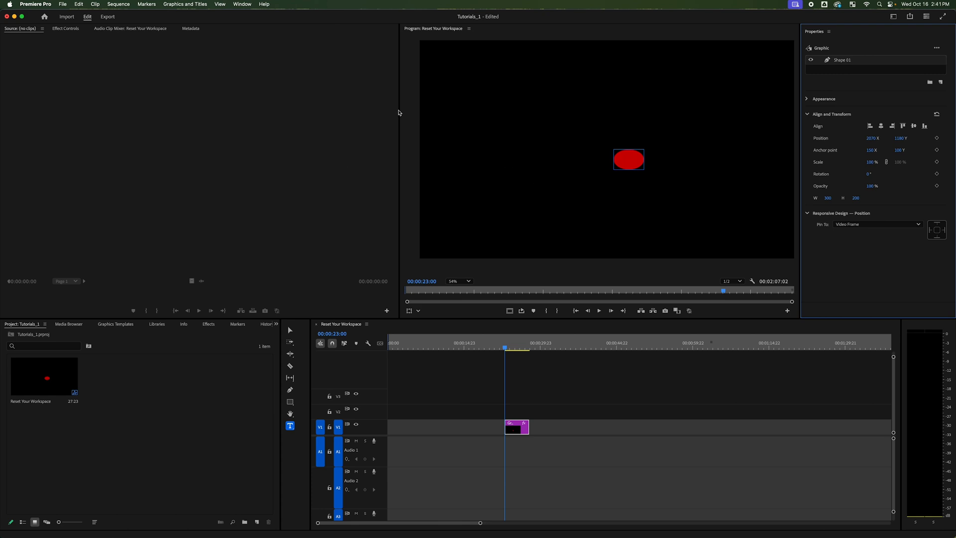
left_click(65, 29)
left_click(40, 60)
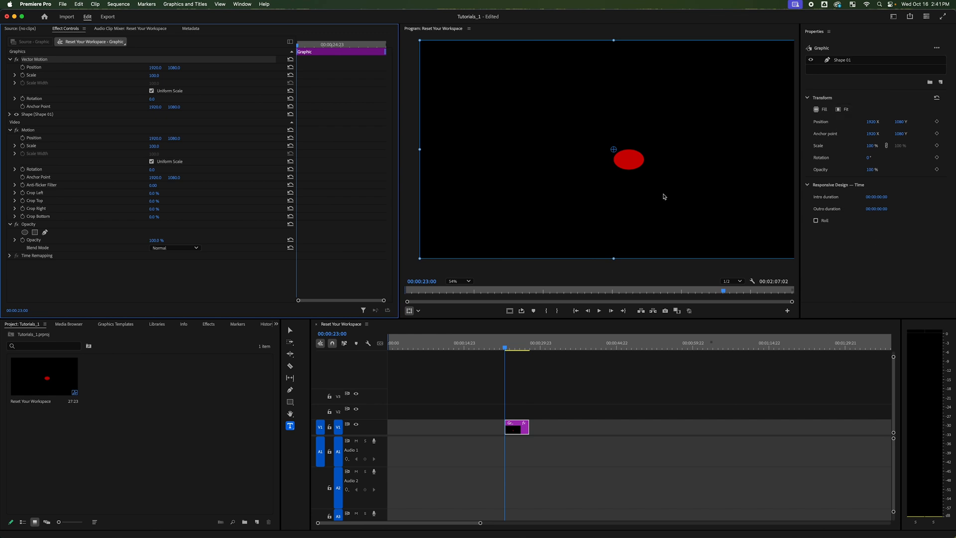
Select the Shape 01 layer, activate the Selection tool, and set the Program monitor's zoom to Fit
left_click(855, 60)
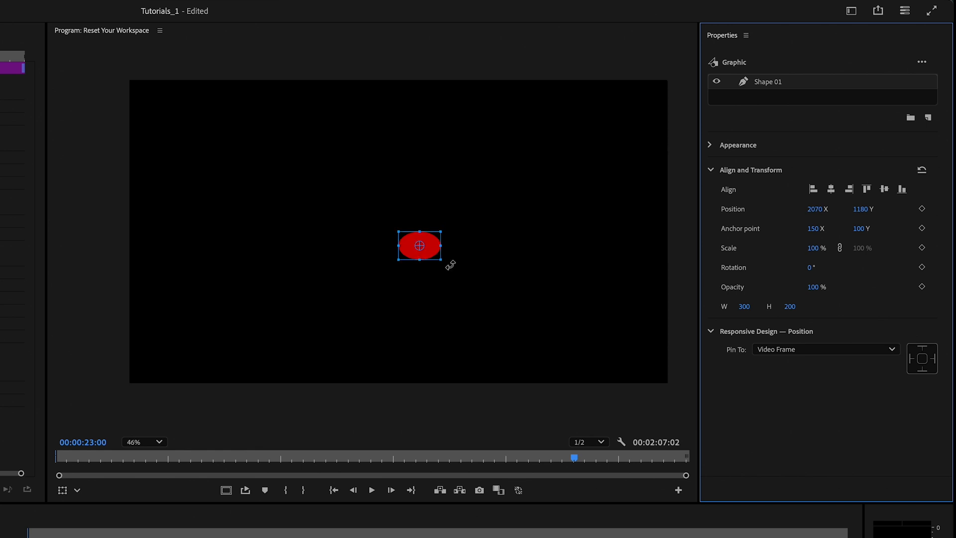
key("v")
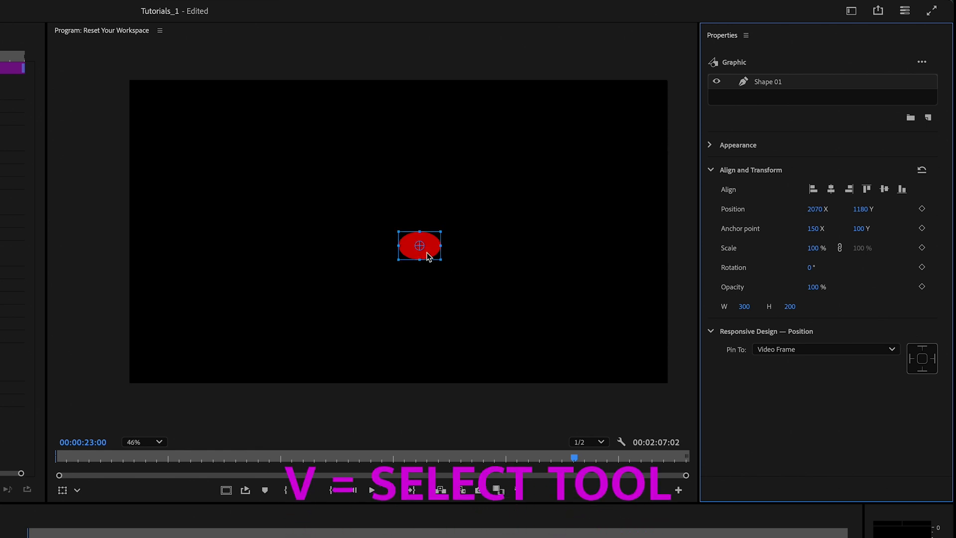
left_click(151, 442)
left_click(148, 462)
scroll(409, 276, "up", 2)
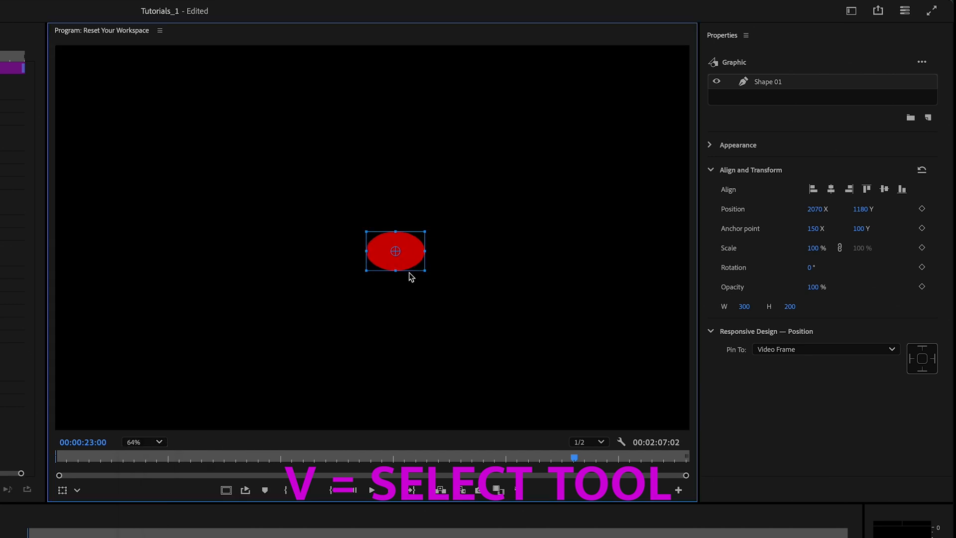
scroll(412, 253, "up", 2)
scroll(412, 253, "down", 3)
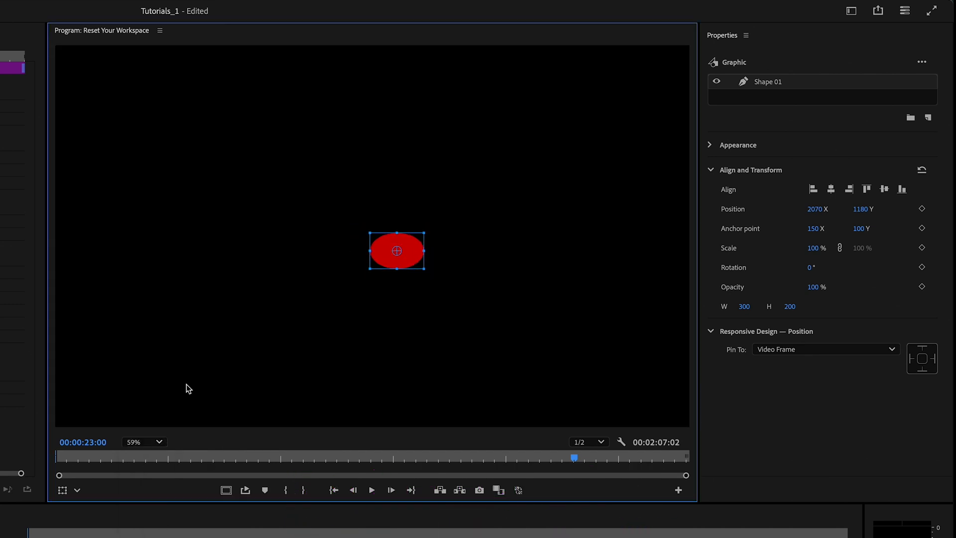
left_click(153, 443)
left_click(148, 462)
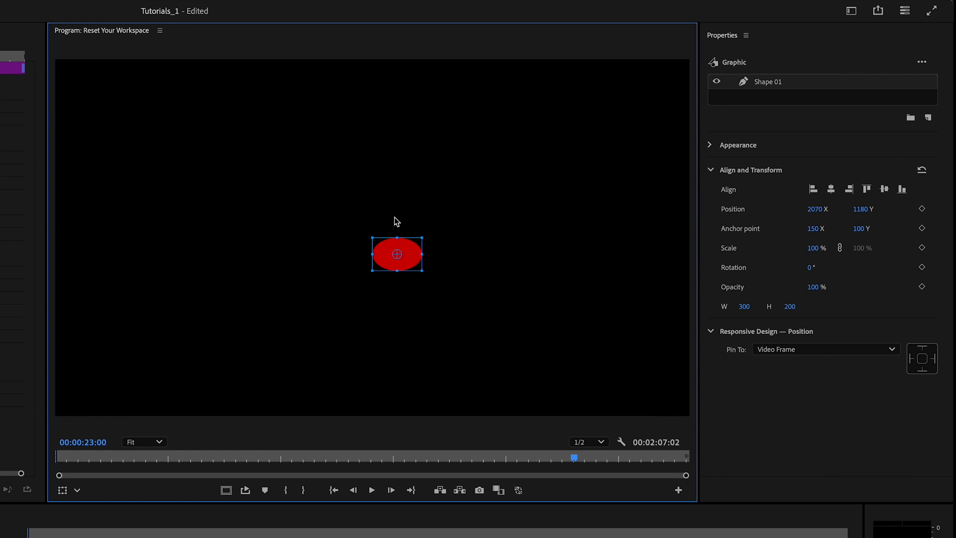
Enlarge the ellipse from its corner handles to about 1450 wide by 1338 high
left_click_drag(422, 239, 438, 227)
left_click_drag(496, 180, 522, 131)
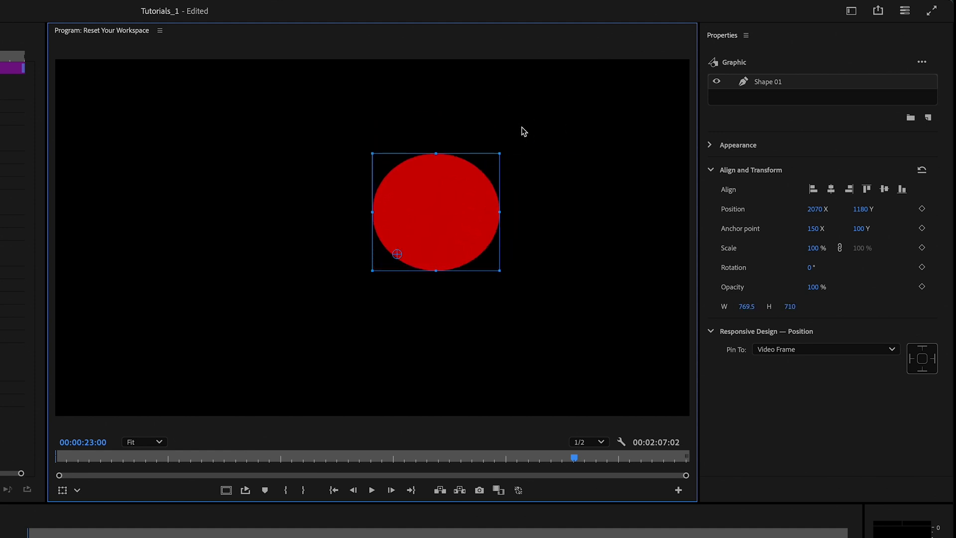
left_click(500, 274)
left_click_drag(501, 274, 573, 371)
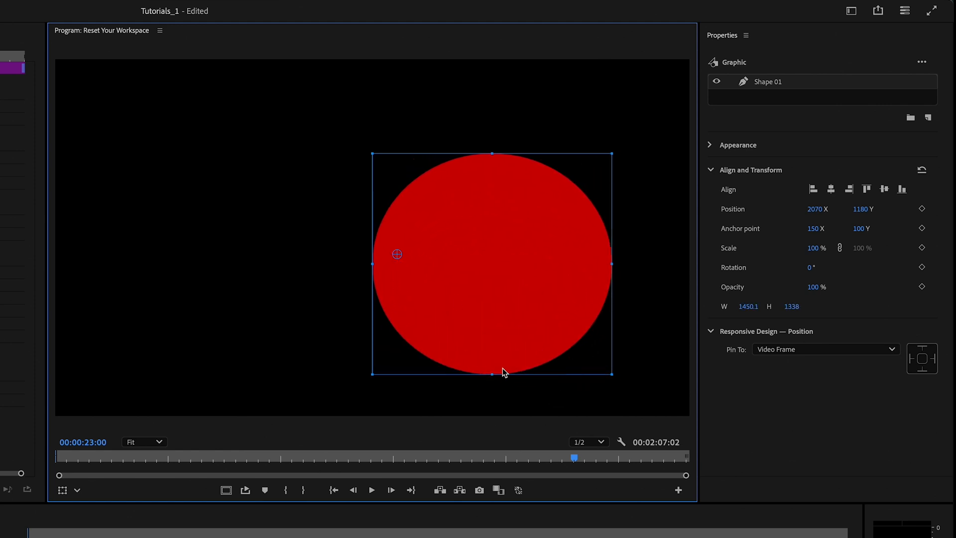
Undo a trial squash from the ellipse's lower edge and shrink it from the corner to about 880 by 812
left_click_drag(493, 375, 515, 356)
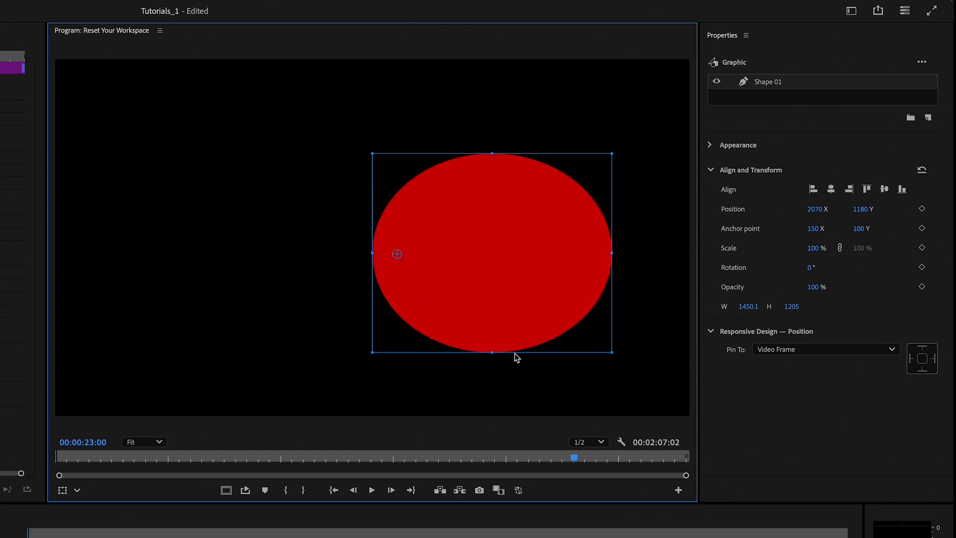
key("ctrl+z")
left_click_drag(611, 375, 567, 335)
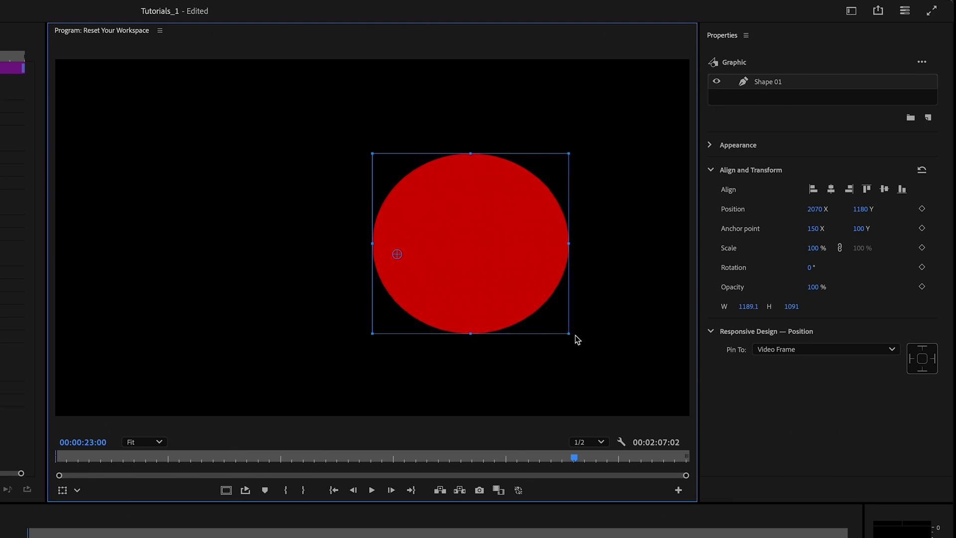
left_click(568, 335)
left_click_drag(568, 334, 519, 288)
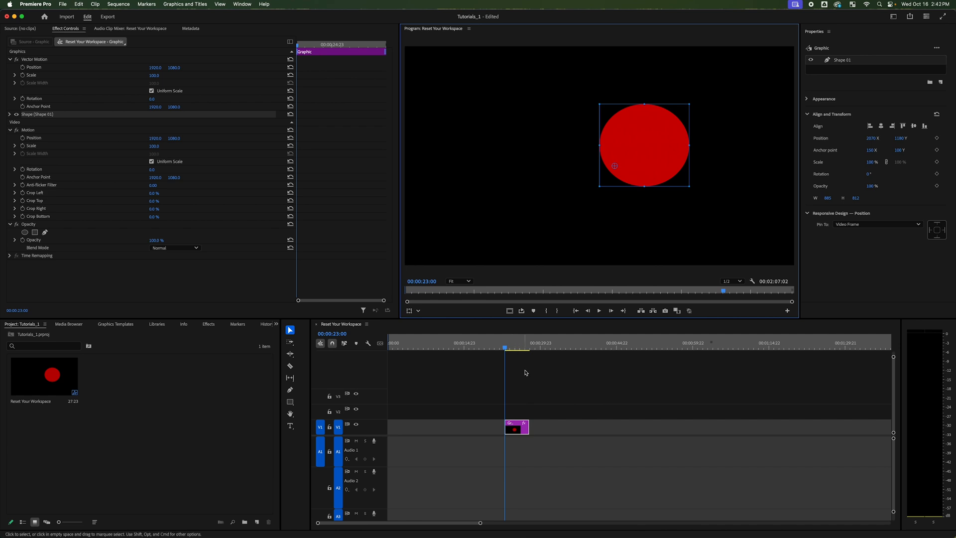
Move the playhead to 00:00:33:15 and delete the ellipse graphic clip from the timeline
left_click_drag(526, 345, 558, 345)
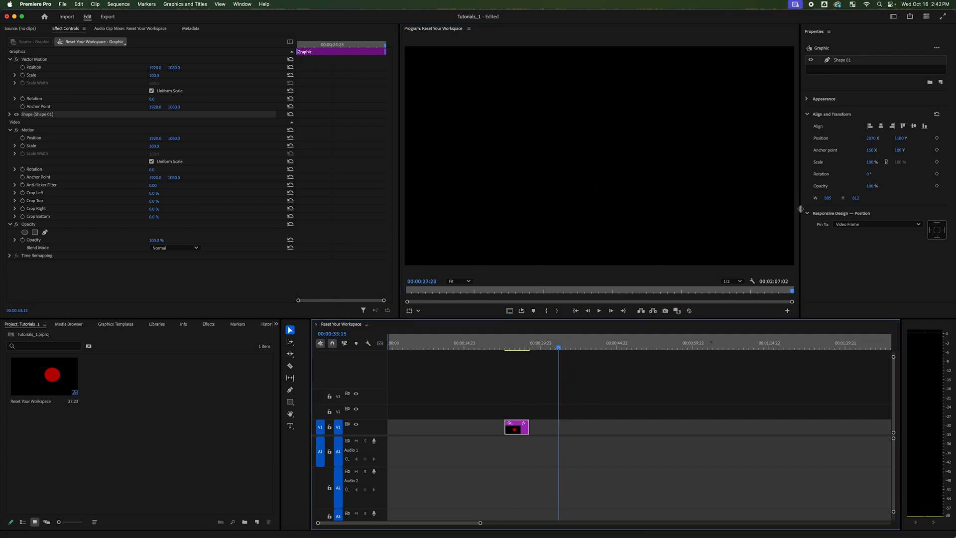
left_click_drag(457, 402, 593, 466)
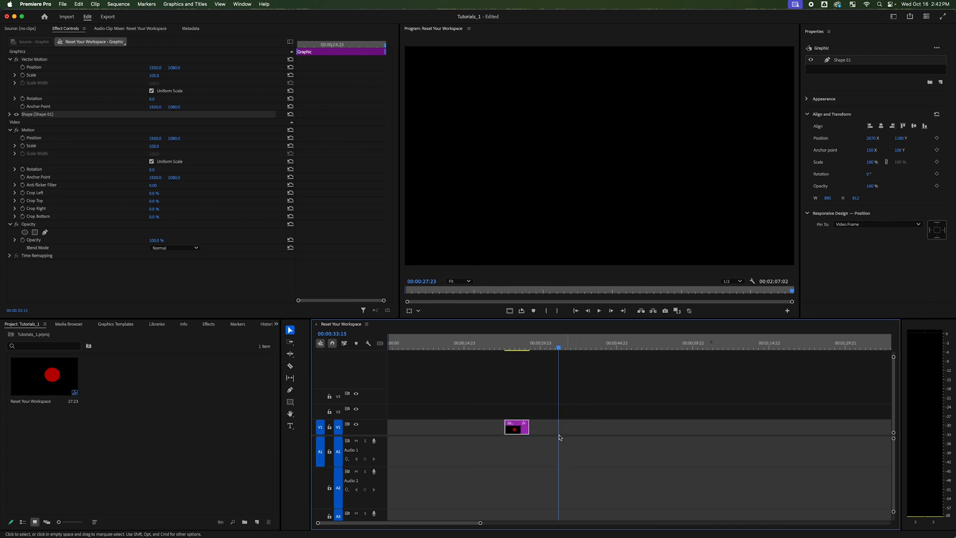
key("Delete")
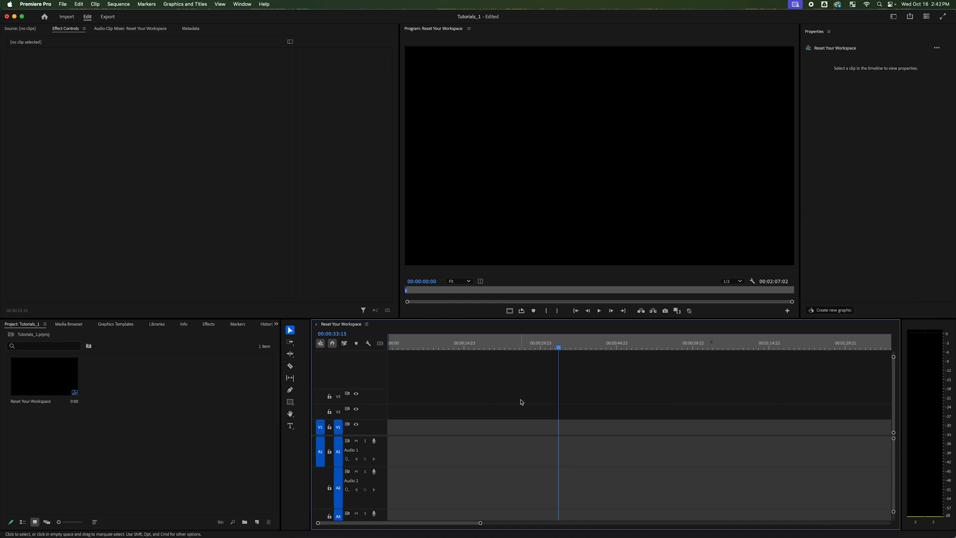
Add a new text layer at the playhead with center-aligned text, centered horizontally and vertically in the frame
key("super+t")
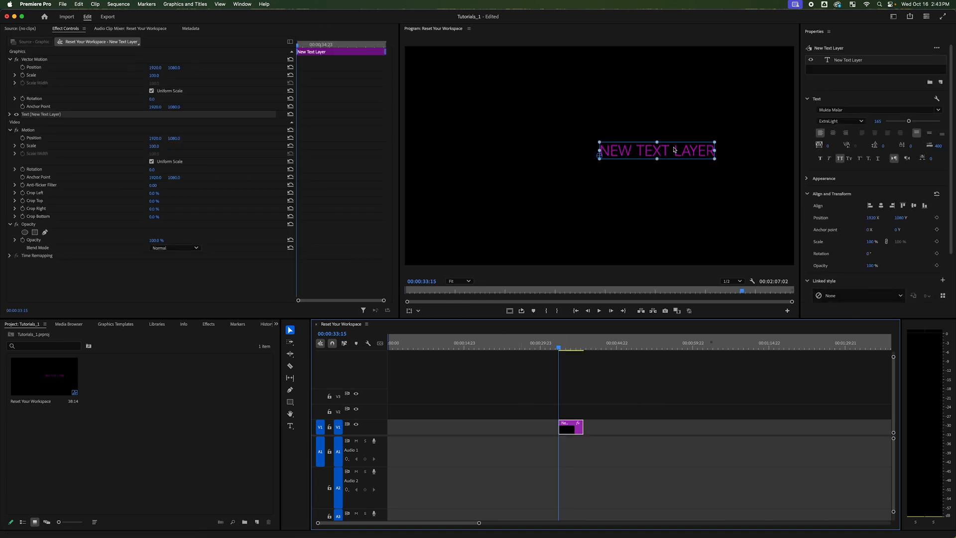
left_click(833, 133)
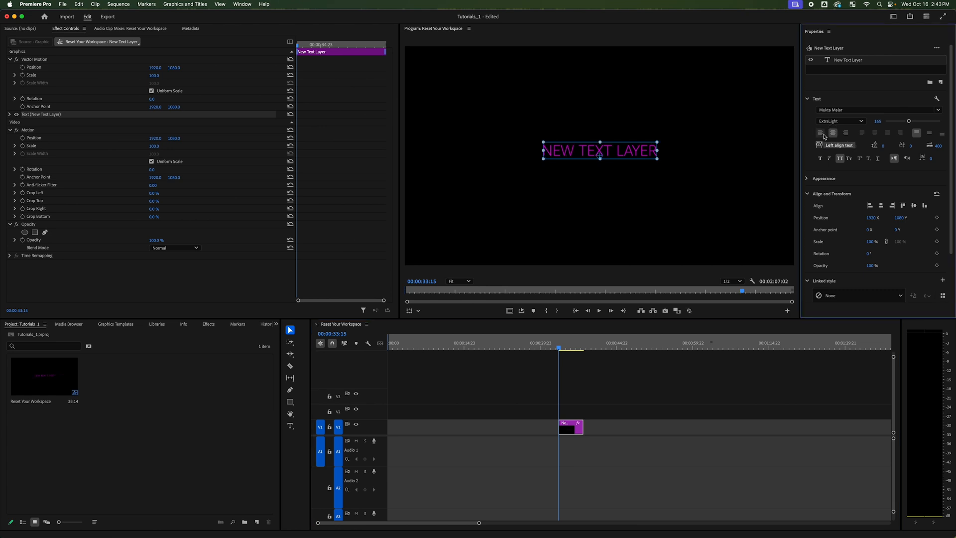
left_click(881, 205)
left_click(914, 206)
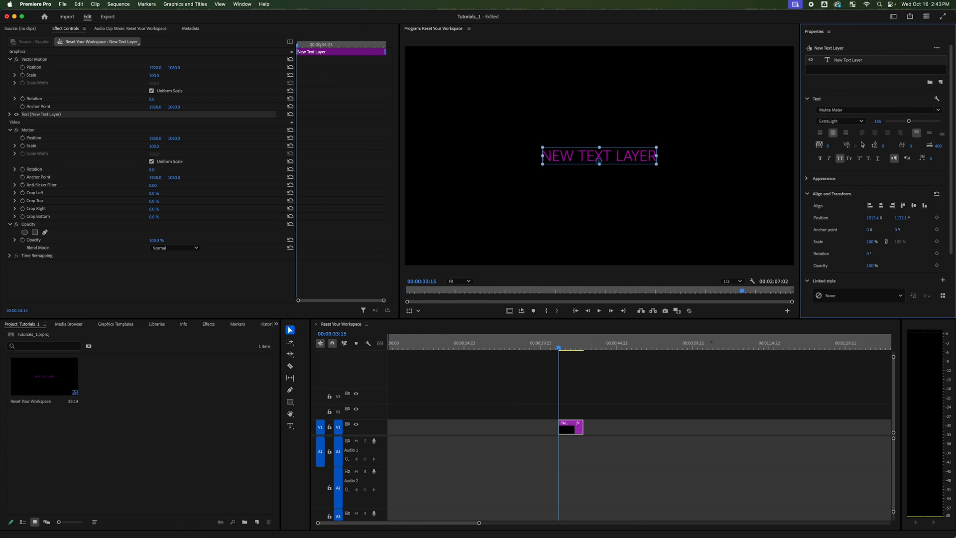
Set the new text layer's font style to Bold, center it horizontally again, and deselect the clip
left_click(847, 122)
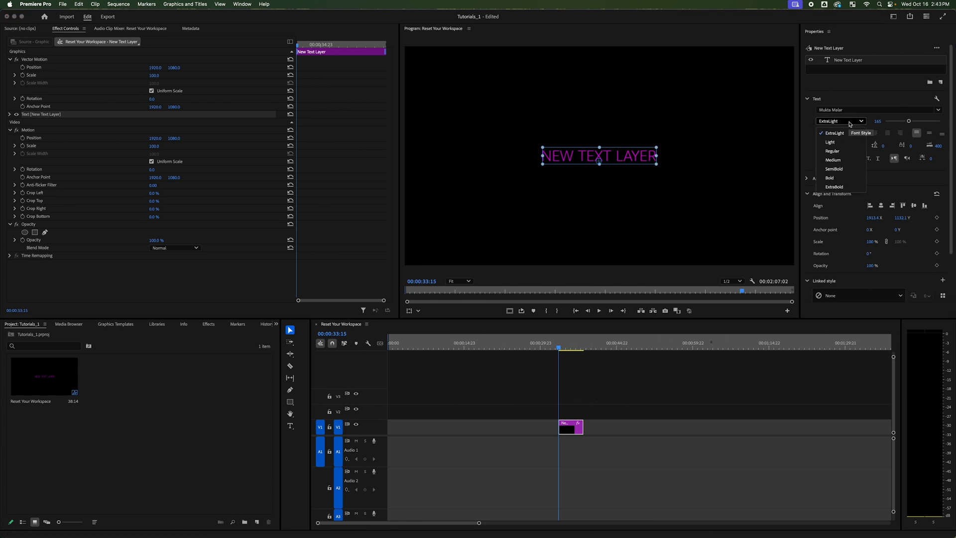
left_click(841, 178)
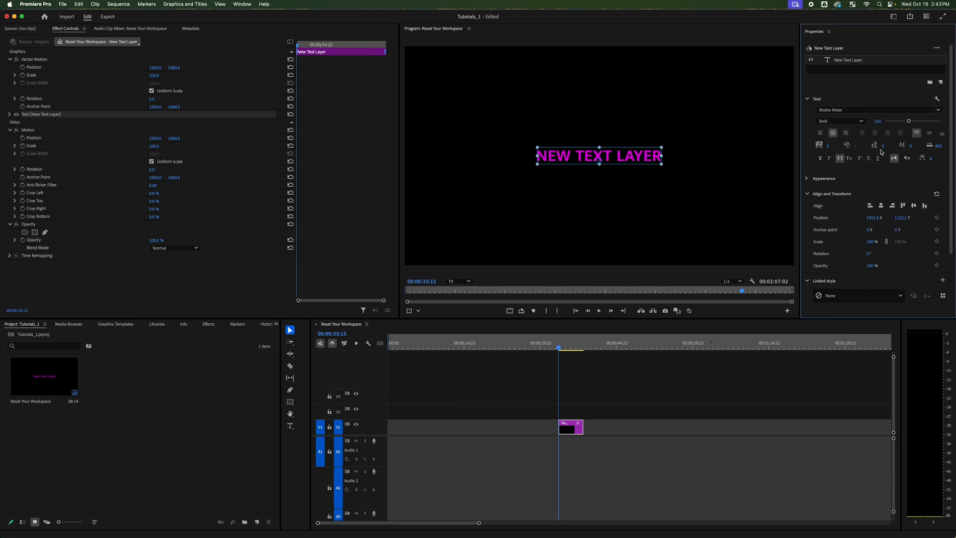
left_click(881, 205)
left_click(585, 387)
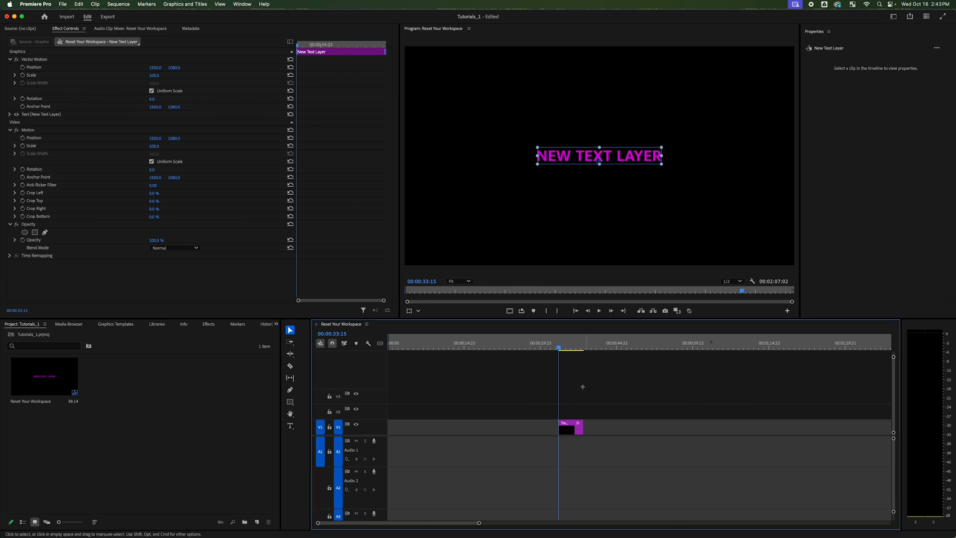